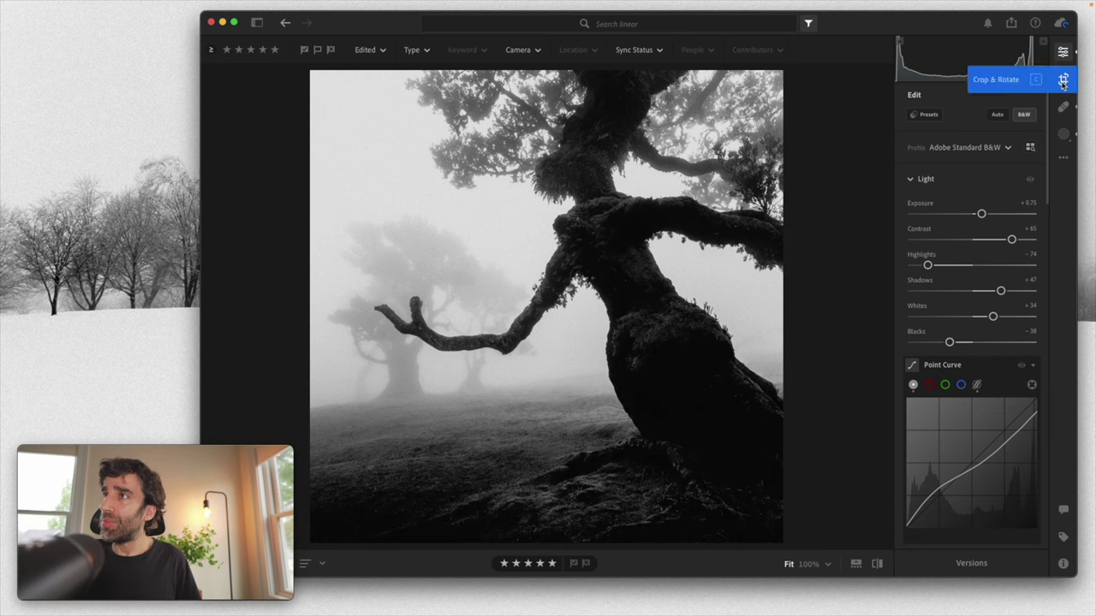
- Open the masking tools for the twisted tree photo and review the new mask types, including Linear Gradient
{"action": "left_click", "coordinate": [1063, 79]}
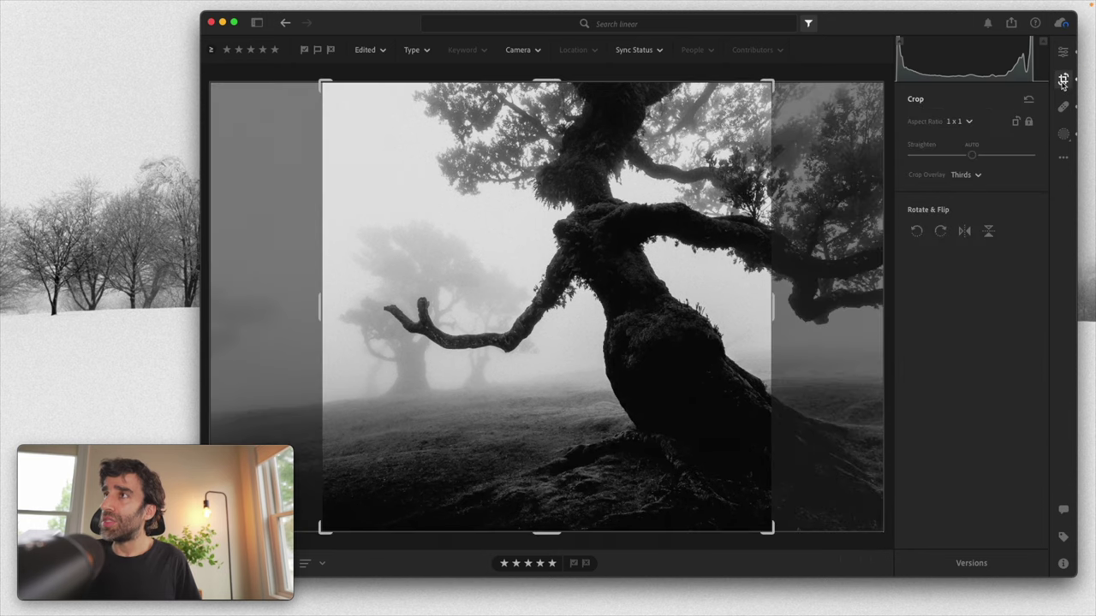
{"action": "left_click", "coordinate": [1062, 134]}
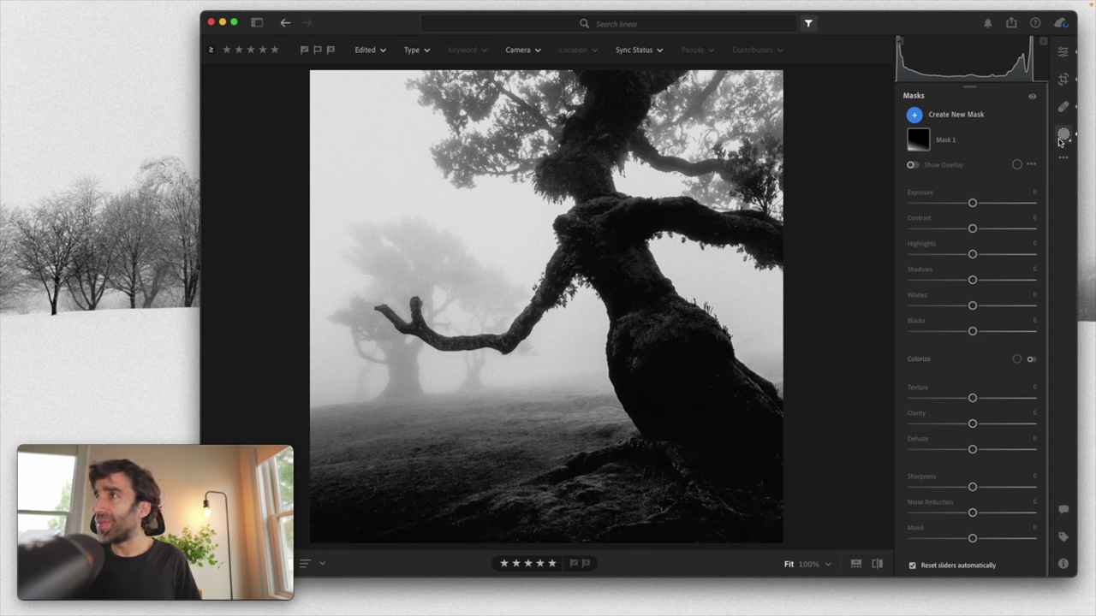
{"action": "left_click", "coordinate": [963, 120]}
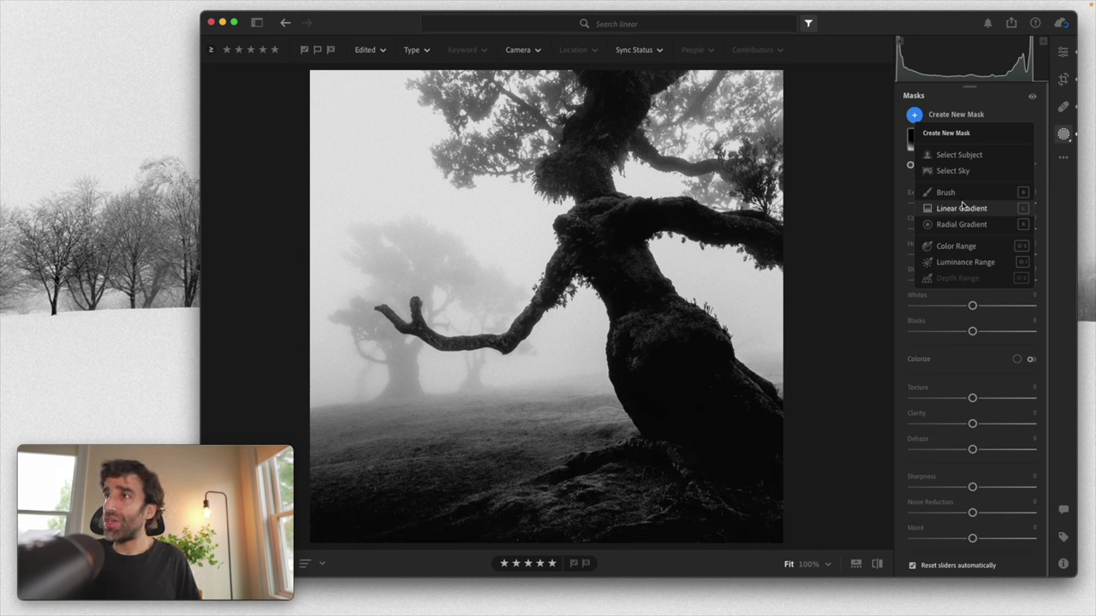
{"action": "mouse_move", "coordinate": [947, 211]}
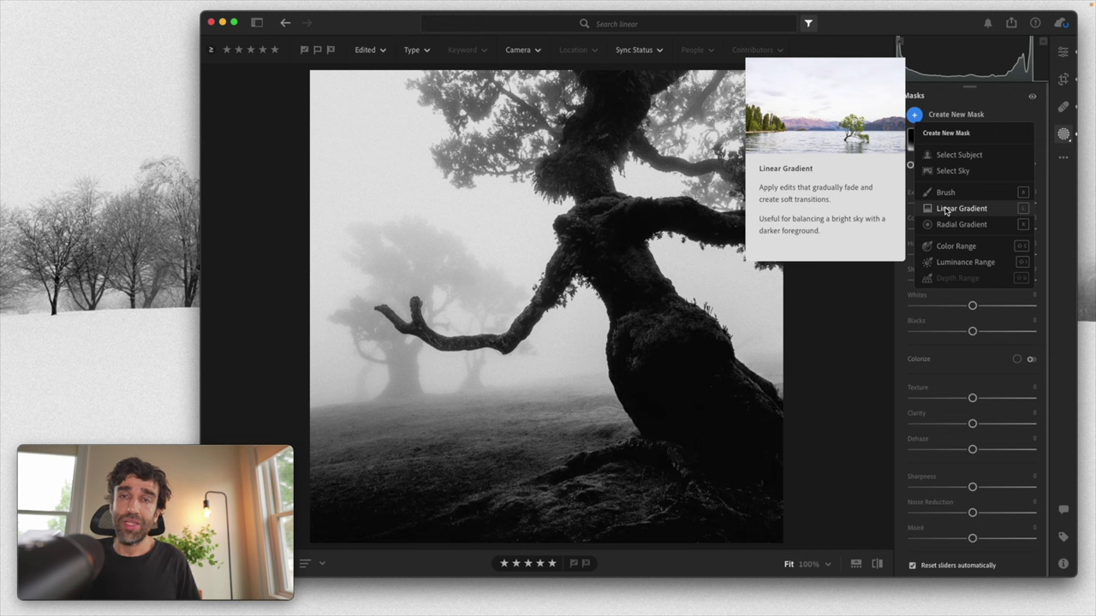
{"action": "left_click", "coordinate": [962, 208]}
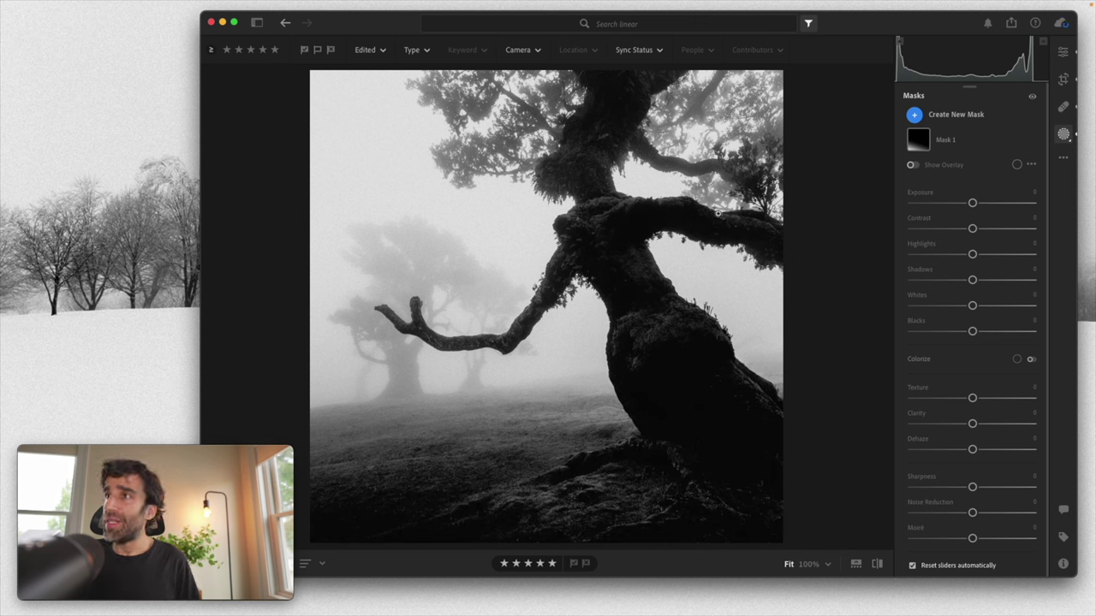
- Select the existing linear gradient mask on the twisted tree photo and compare the foreground with the mask off and on
{"action": "left_click", "coordinate": [981, 141]}
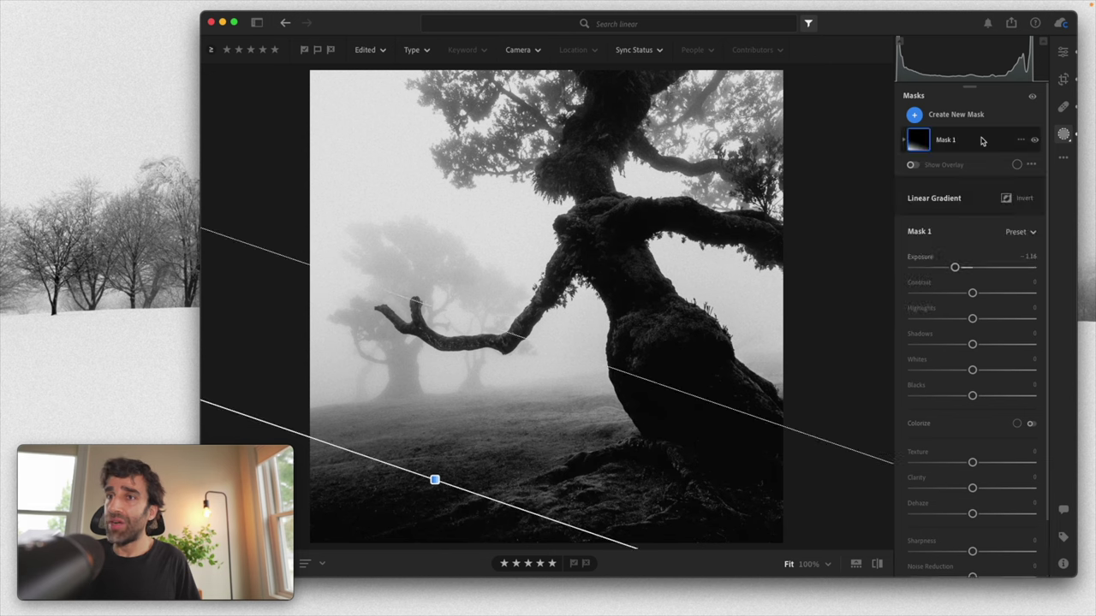
{"action": "left_click", "coordinate": [1034, 141]}
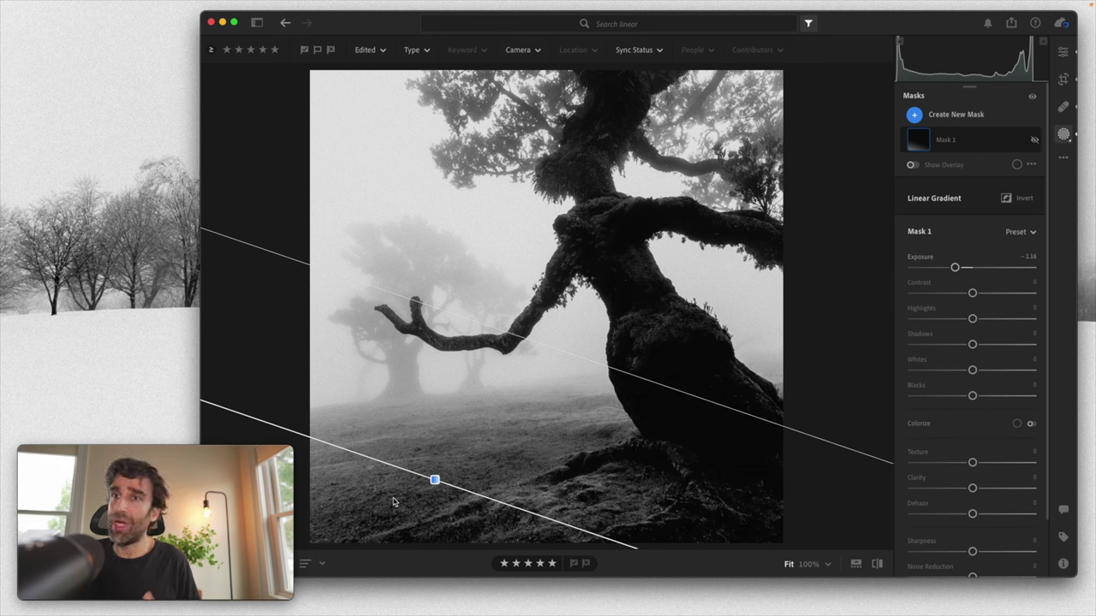
{"action": "left_click", "coordinate": [1035, 141]}
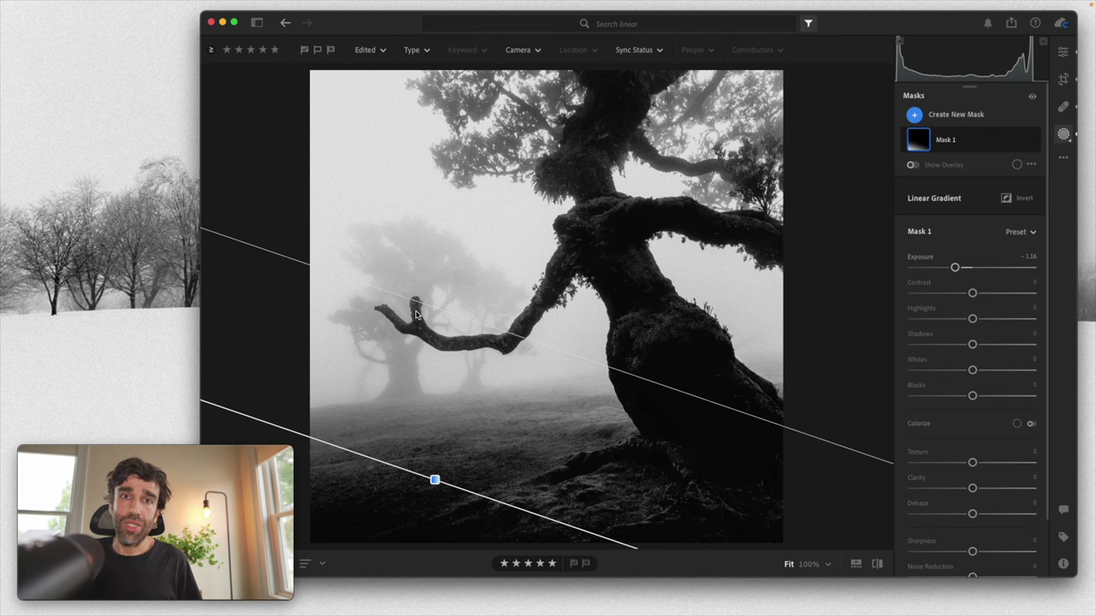
- Open the photo of three bare trees in fog and display the settings of its linear gradient mask
{"action": "key", "text": "g"}
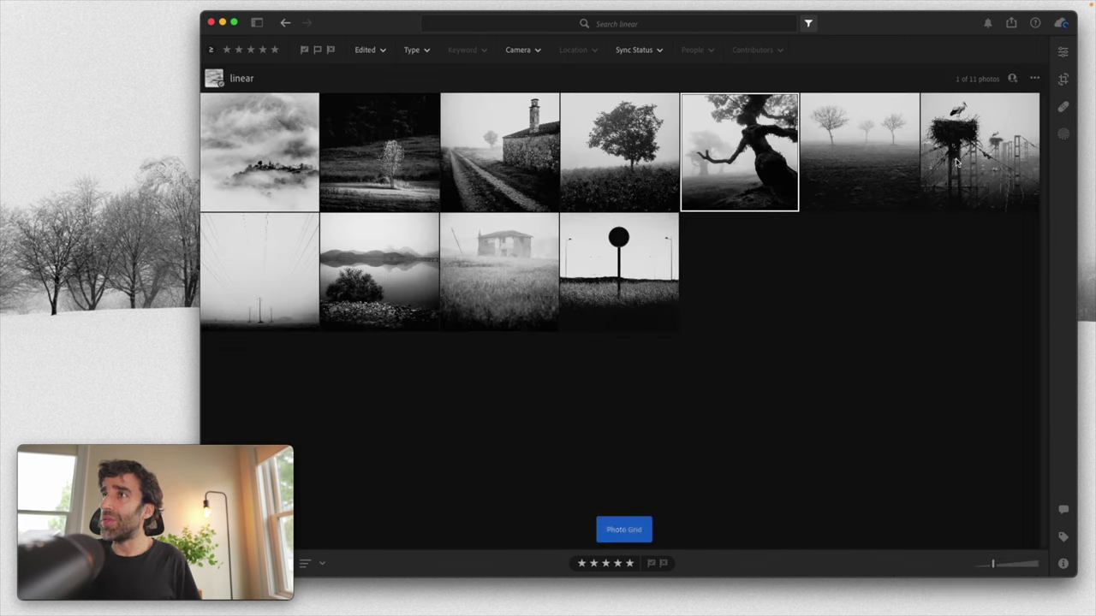
{"action": "left_click", "coordinate": [875, 179]}
{"action": "double_click", "coordinate": [874, 179]}
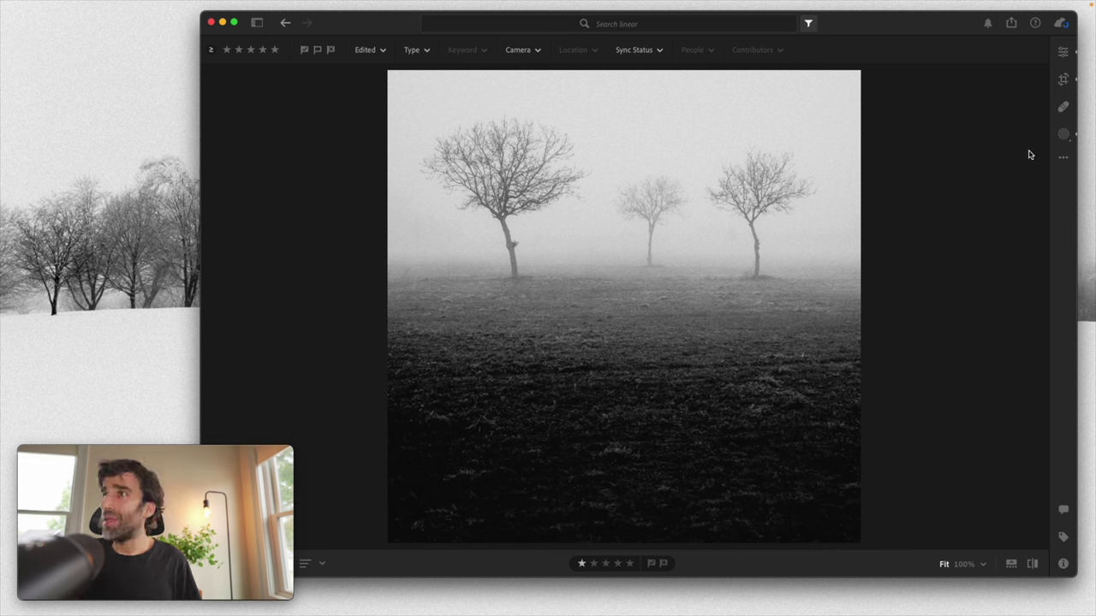
{"action": "left_click", "coordinate": [1063, 134]}
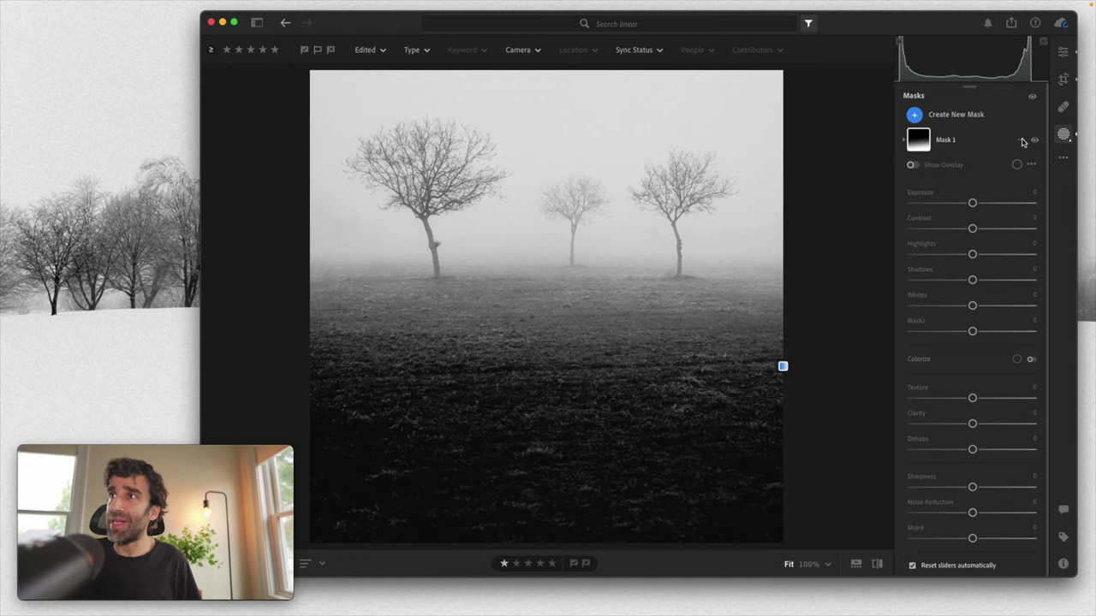
{"action": "left_click", "coordinate": [984, 144]}
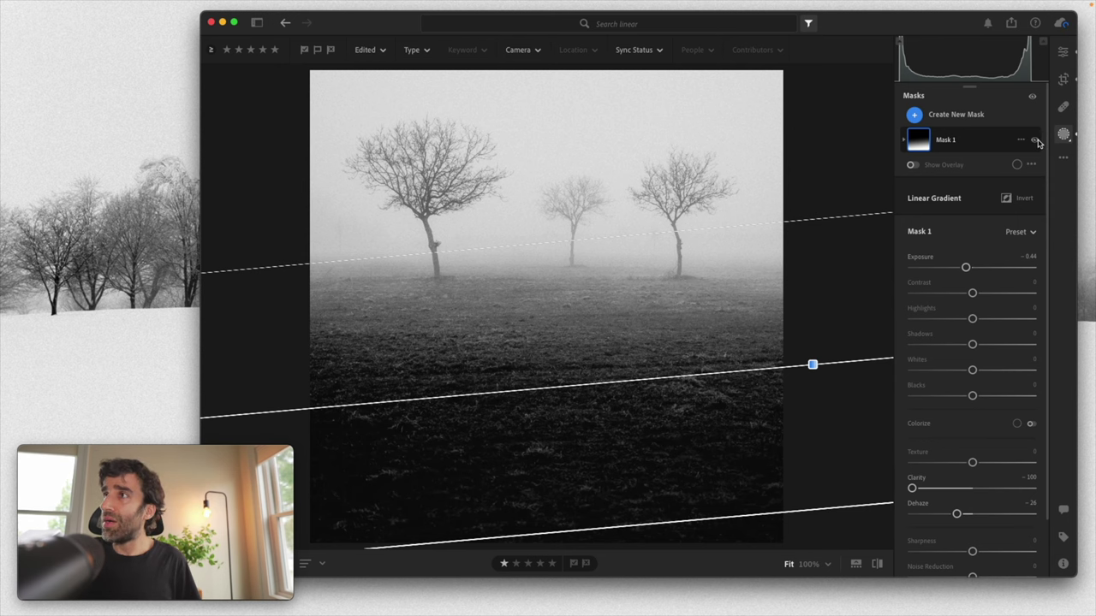
- Compare the field in front of the three trees with the linear gradient mask hidden and shown, checking the mask's adjustments
{"action": "left_click", "coordinate": [1035, 141]}
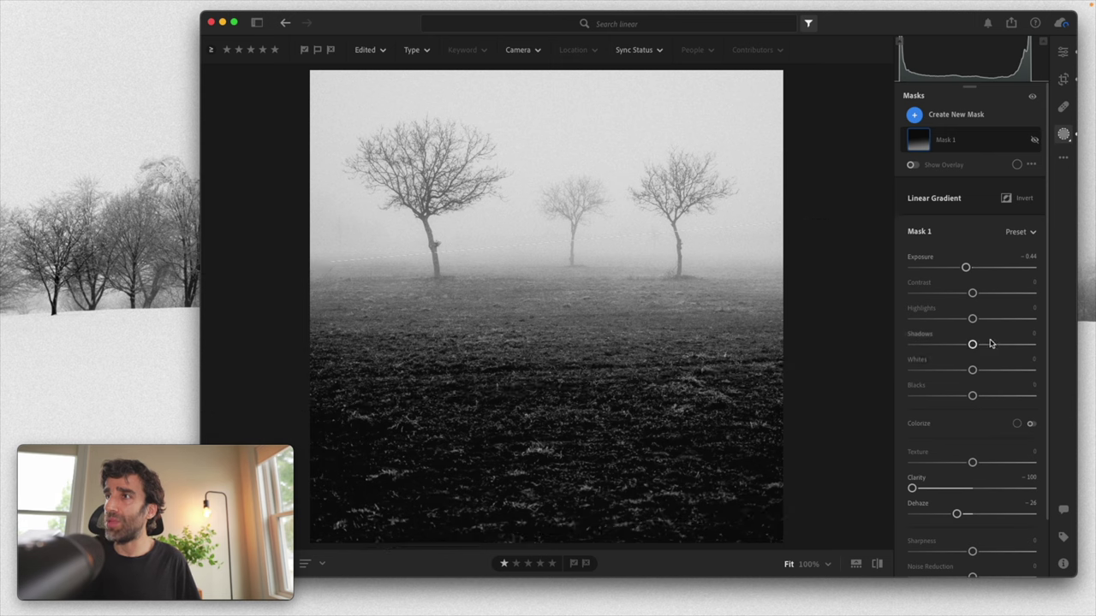
{"action": "scroll", "coordinate": [980, 359], "scroll_direction": "down", "scroll_amount": 3}
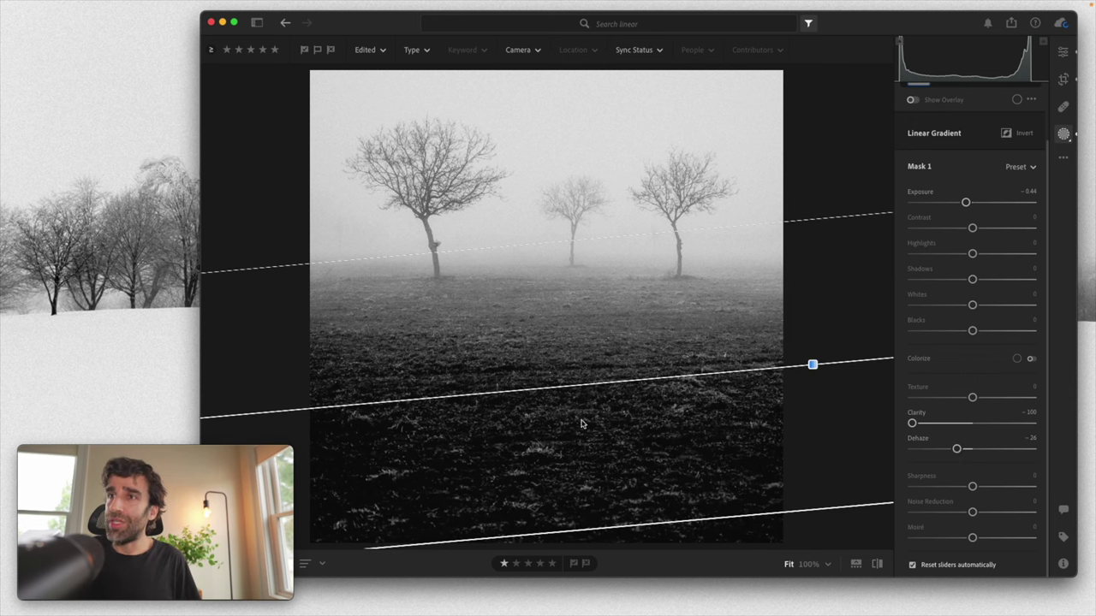
{"action": "scroll", "coordinate": [1001, 235], "scroll_direction": "up", "scroll_amount": 2}
{"action": "left_click", "coordinate": [1034, 128]}
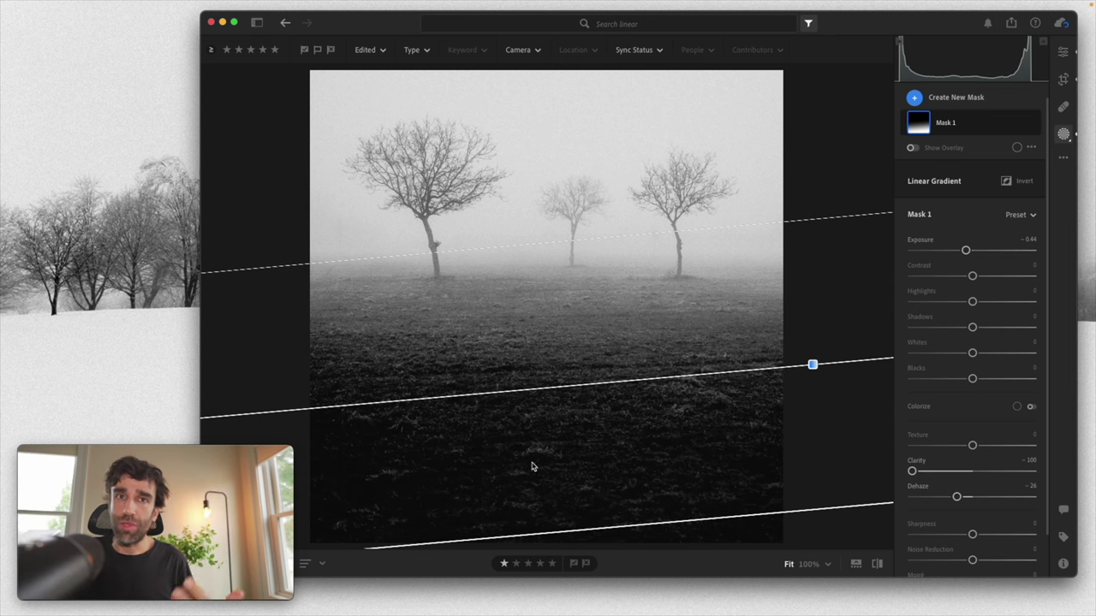
- Open the lake photo with the bush, compare its rocky foreground with the mask off and on, and inspect the mask's Exposure setting
{"action": "key", "text": "g"}
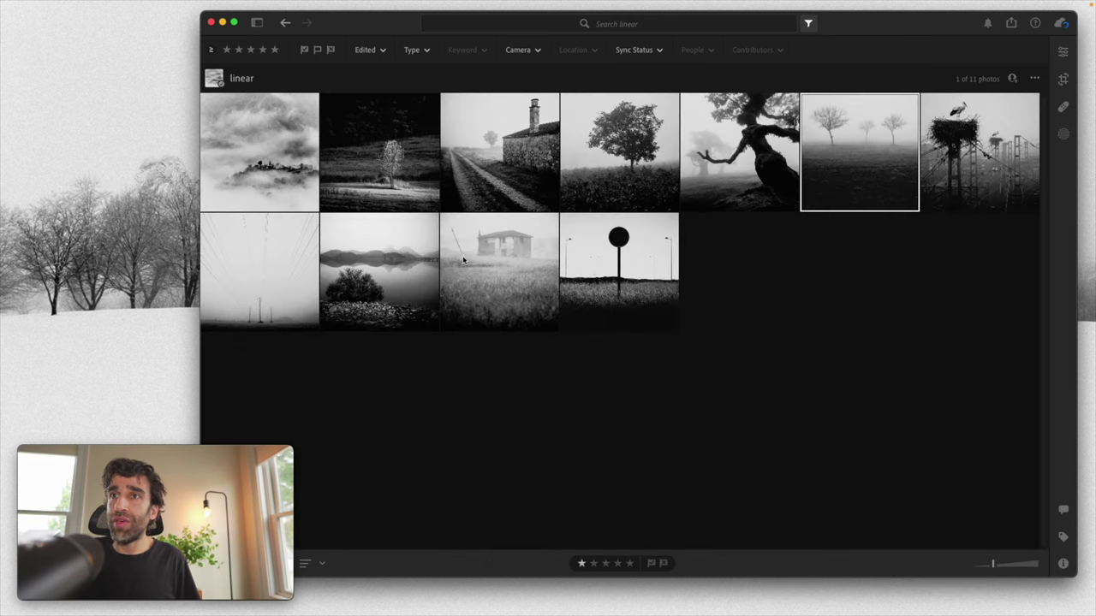
{"action": "double_click", "coordinate": [394, 268]}
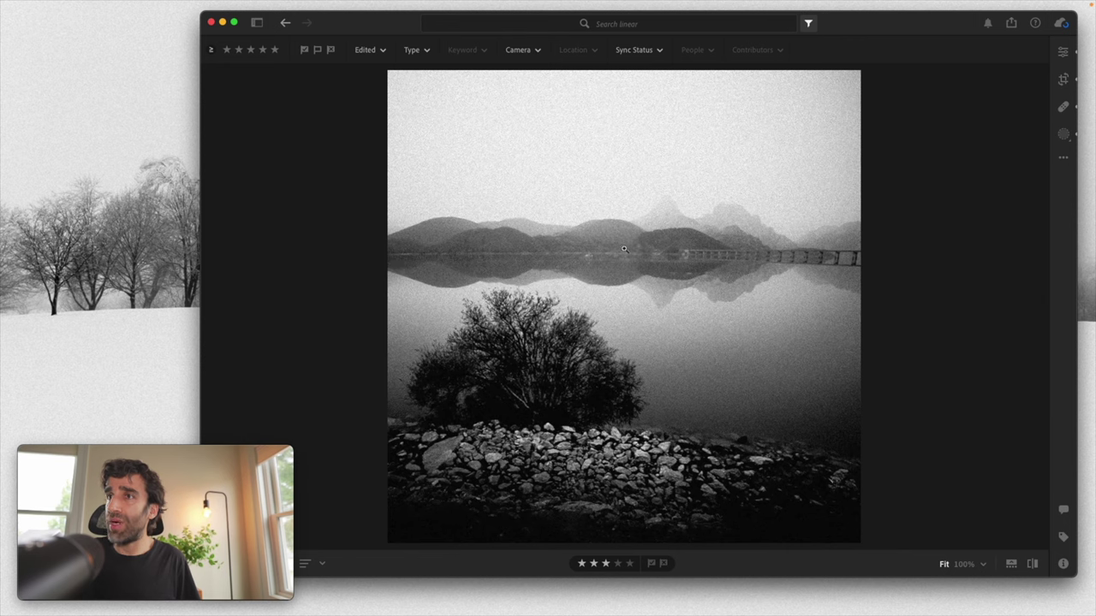
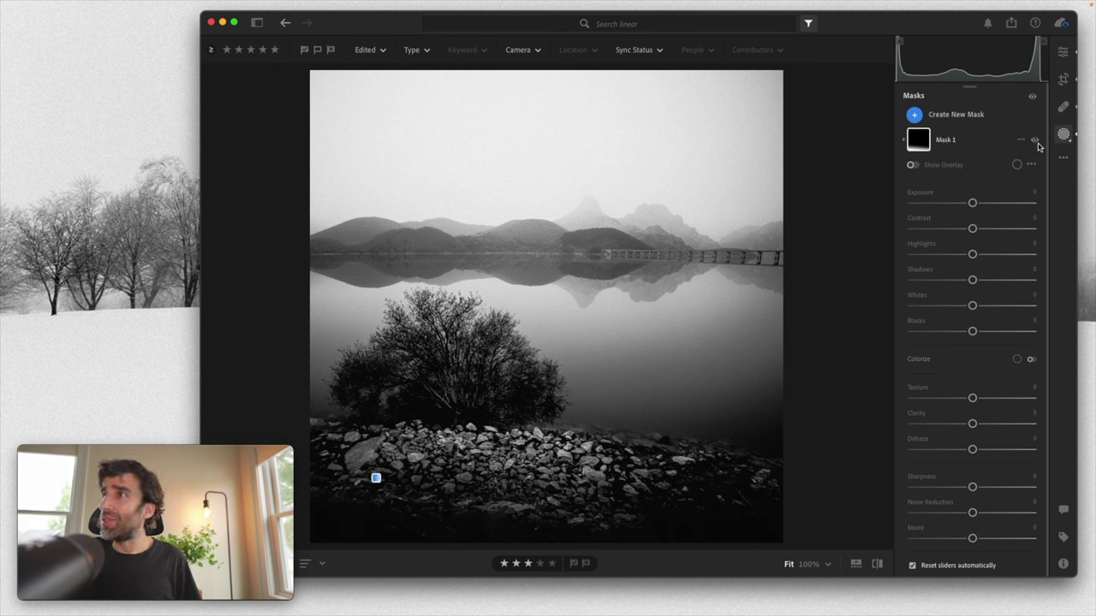
{"action": "left_click", "coordinate": [1035, 140]}
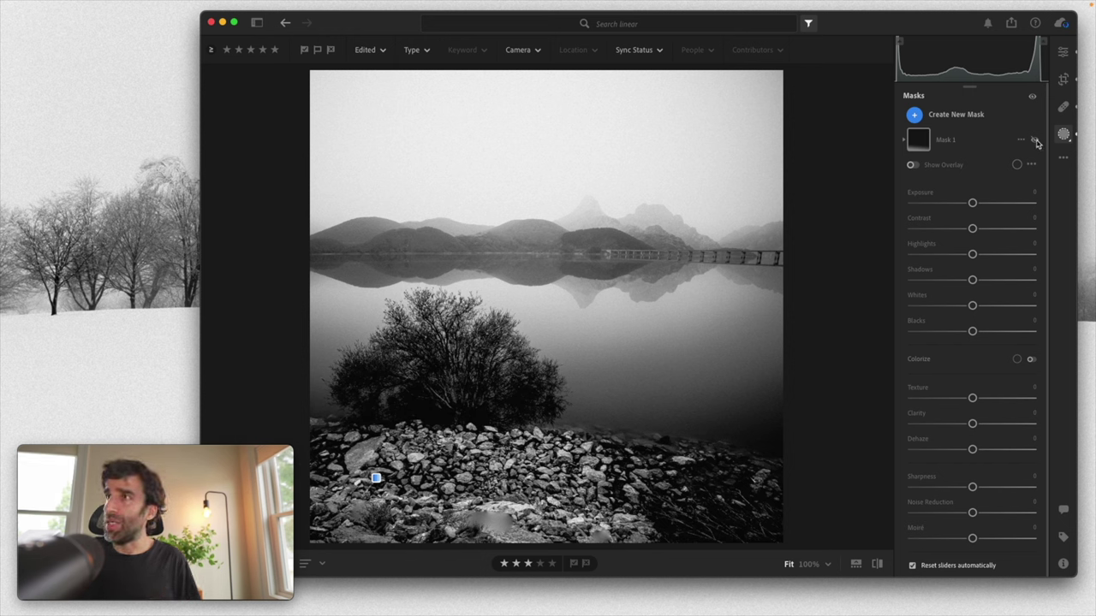
{"action": "left_click", "coordinate": [1035, 140]}
{"action": "left_click", "coordinate": [963, 141]}
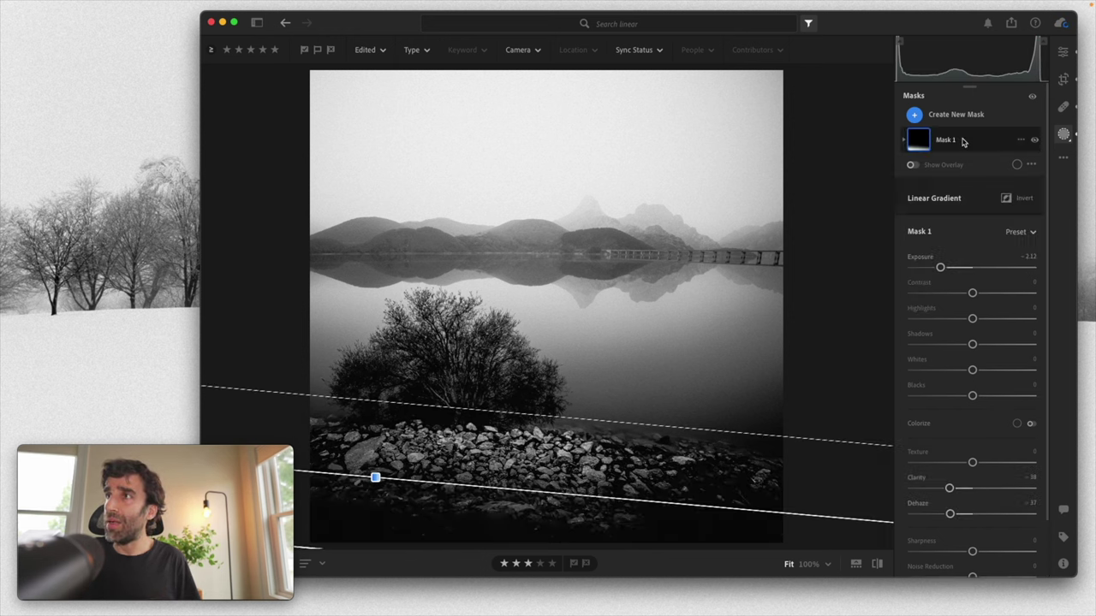
{"action": "left_click_drag", "start_coordinate": [971, 268], "coordinate": [939, 269]}
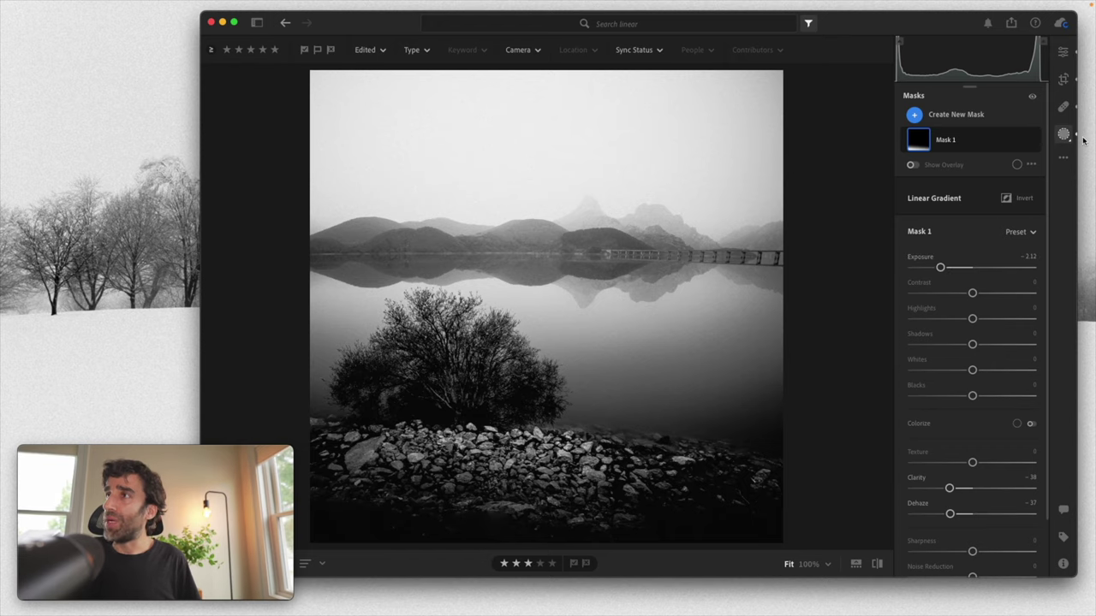
- Open the misty hillside village photo and display the settings of Mask 1, the linear gradient across its upper part
{"action": "key", "text": "g"}
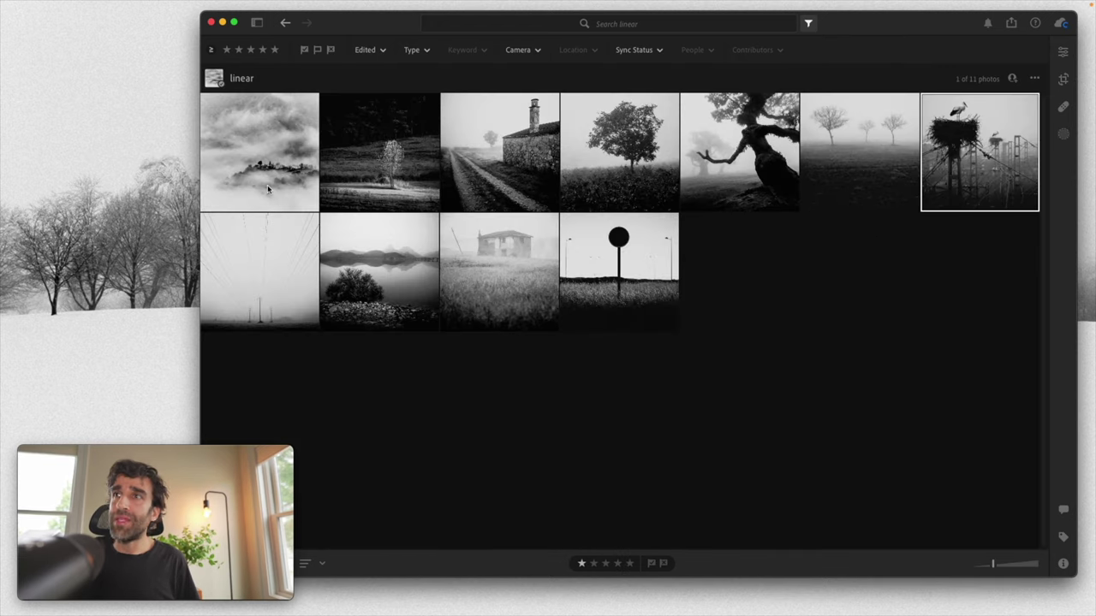
{"action": "double_click", "coordinate": [267, 187]}
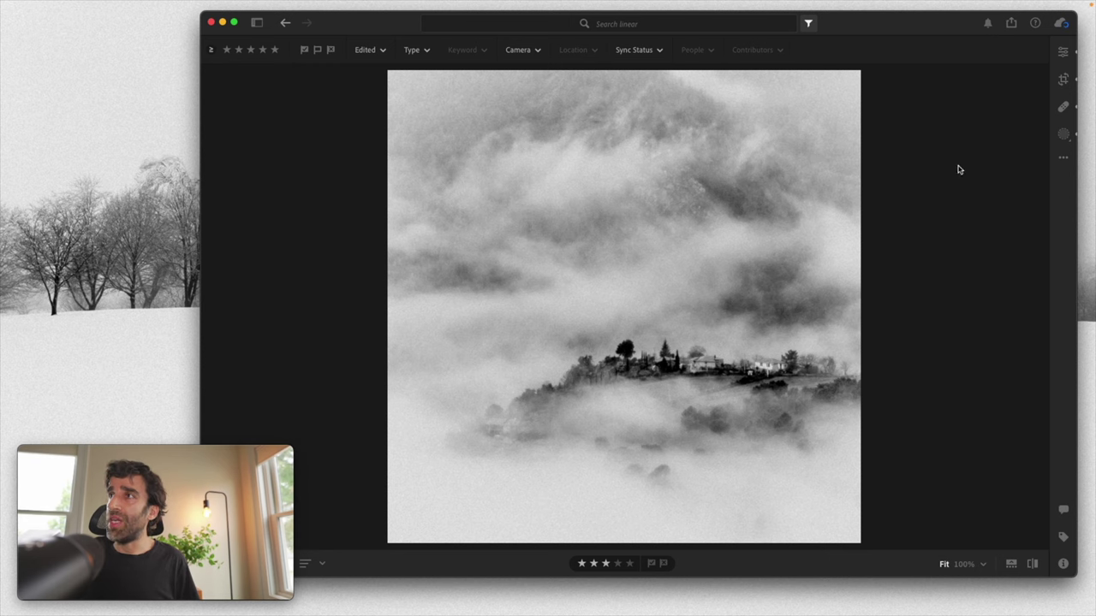
{"action": "left_click", "coordinate": [1061, 137]}
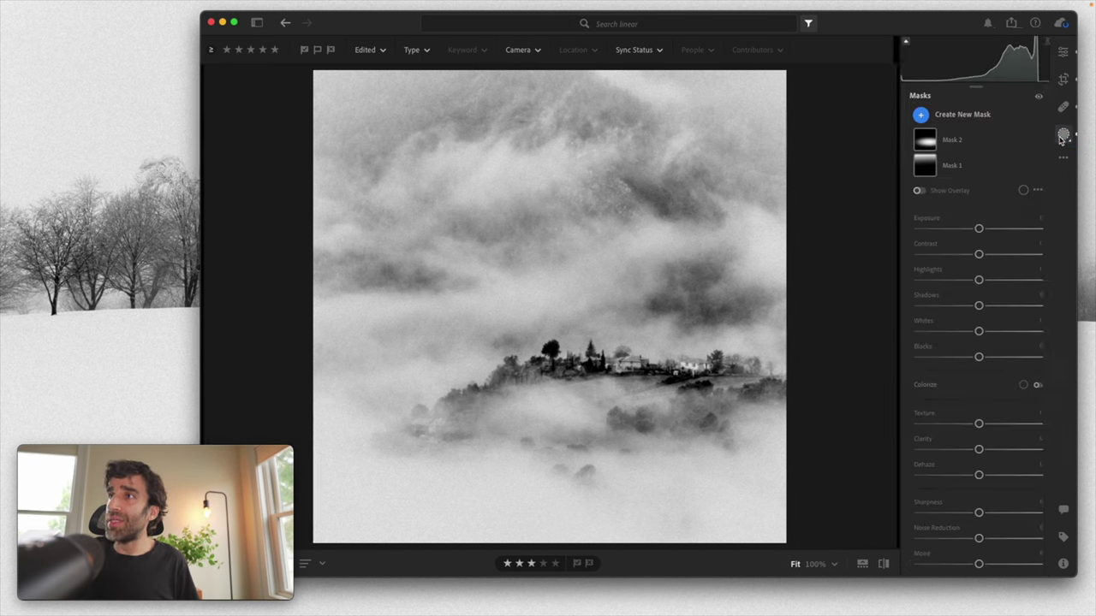
{"action": "left_click", "coordinate": [980, 170]}
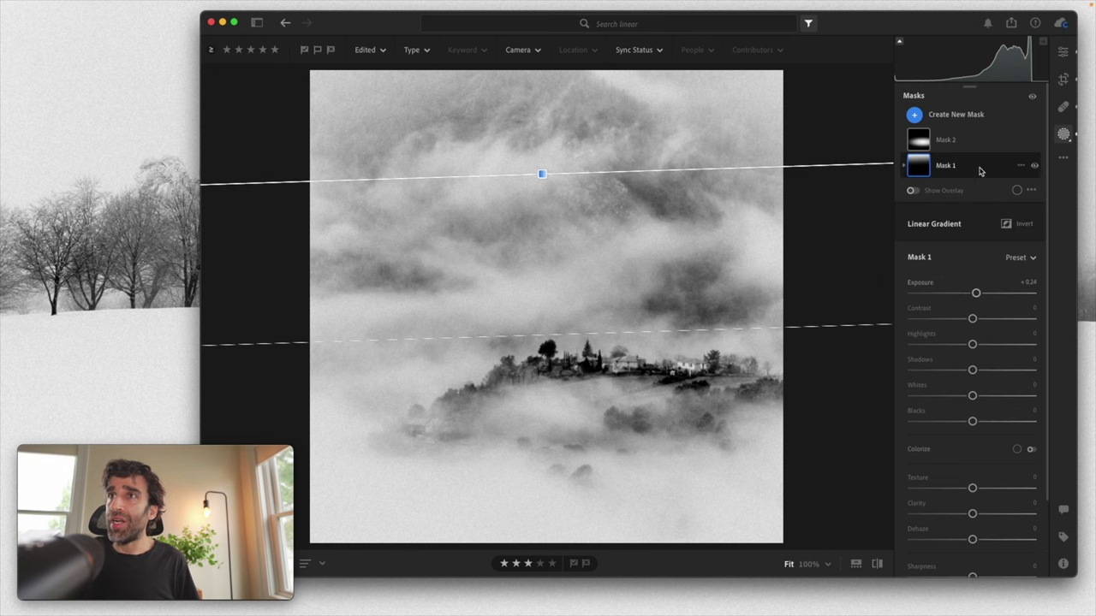
- Toggle Mask 1 off and on to compare the upper fog of the hillside photo with and without the gradient
{"action": "left_click", "coordinate": [1035, 167]}
{"action": "left_click", "coordinate": [1035, 167]}
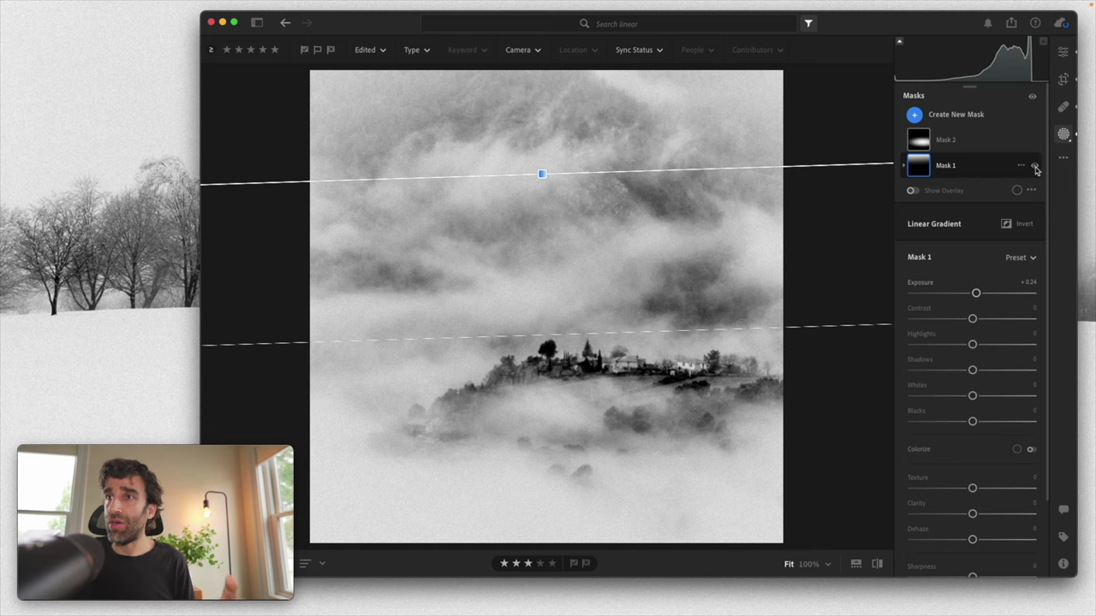
{"action": "left_click", "coordinate": [1034, 166]}
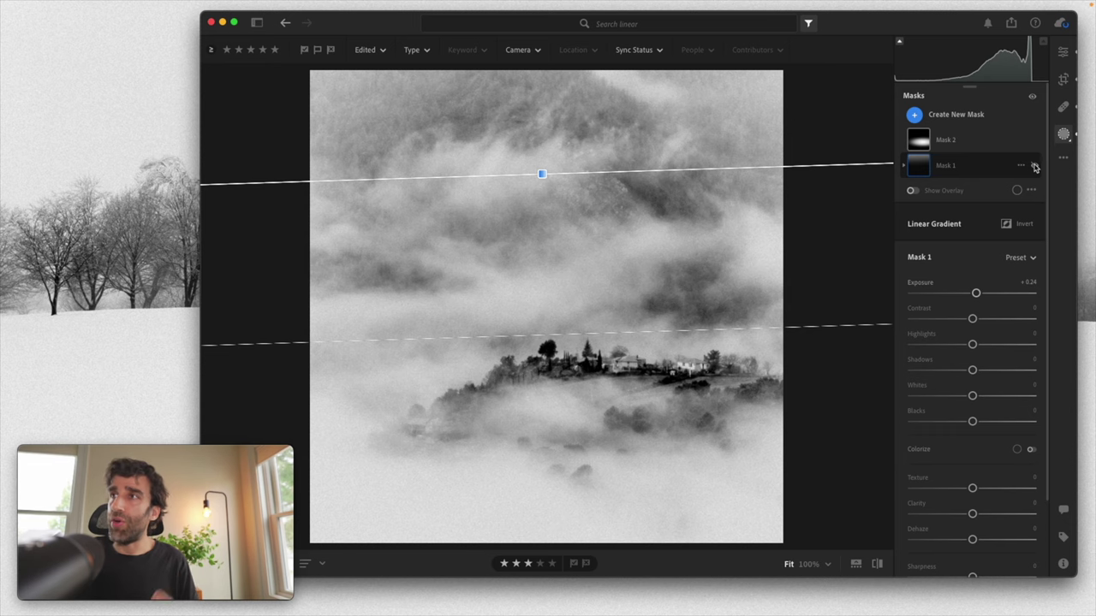
{"action": "left_click", "coordinate": [1034, 166]}
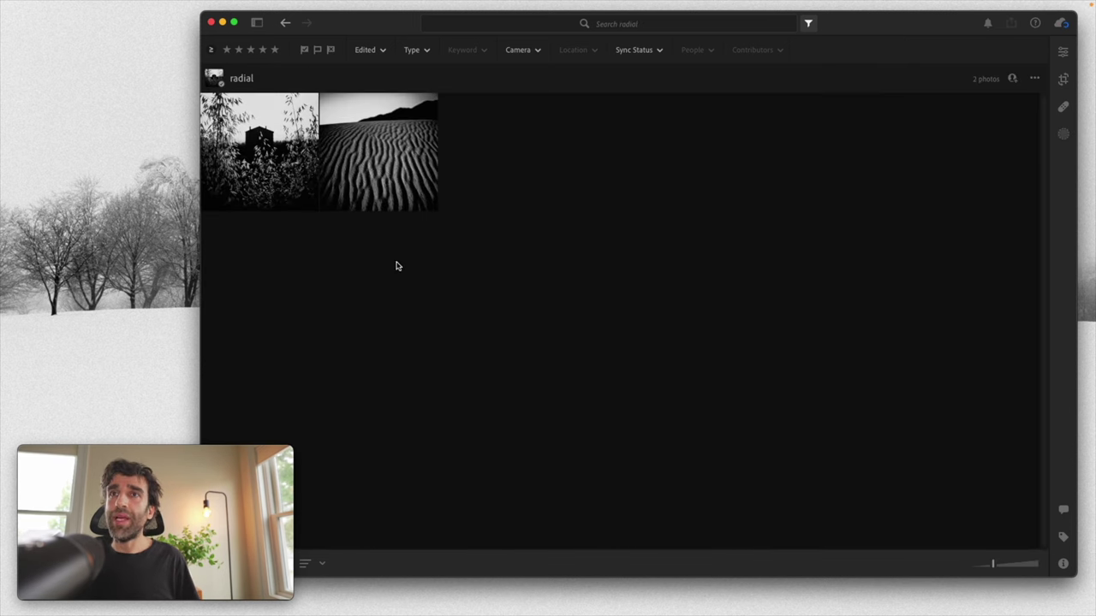
- Open the radial album's photo of the house behind tall grasses and review its masking options, including Radial Gradient
{"action": "double_click", "coordinate": [287, 192]}
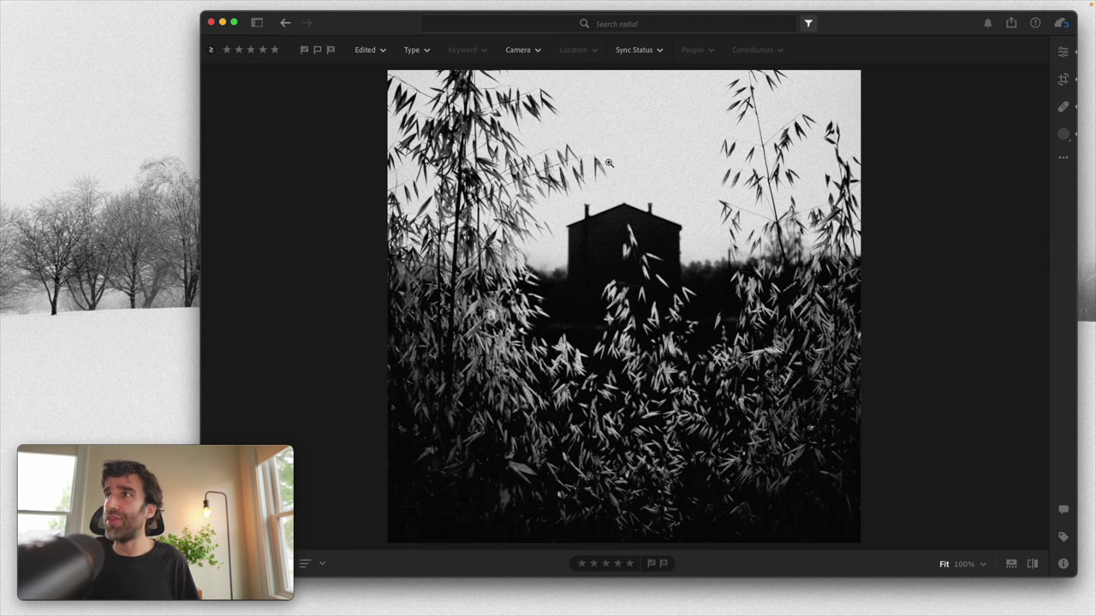
{"action": "left_click", "coordinate": [1066, 134]}
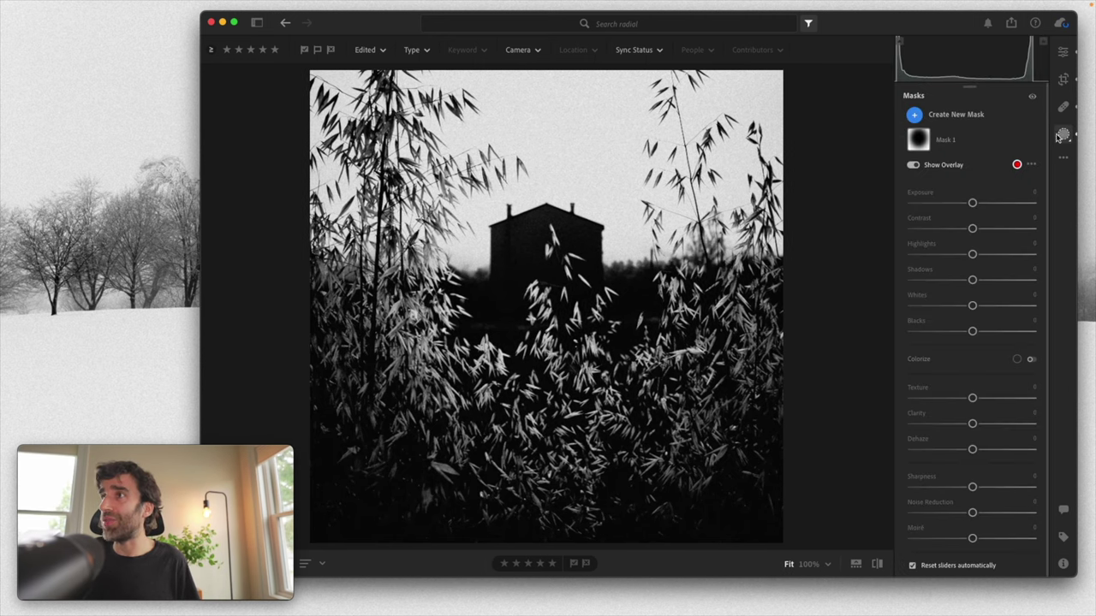
{"action": "left_click", "coordinate": [976, 117]}
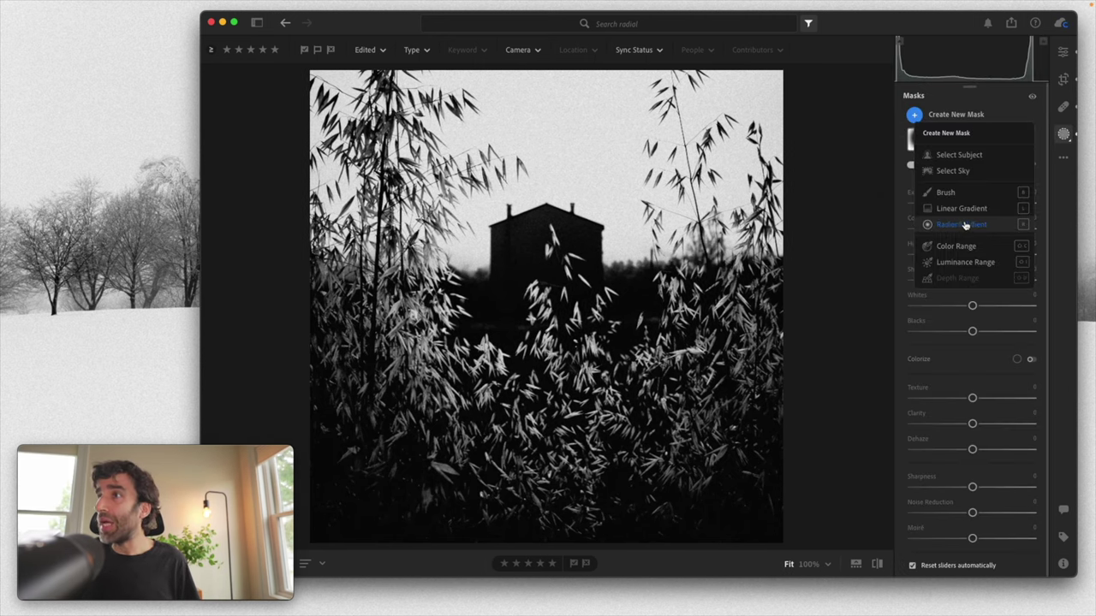
{"action": "left_click", "coordinate": [1054, 130]}
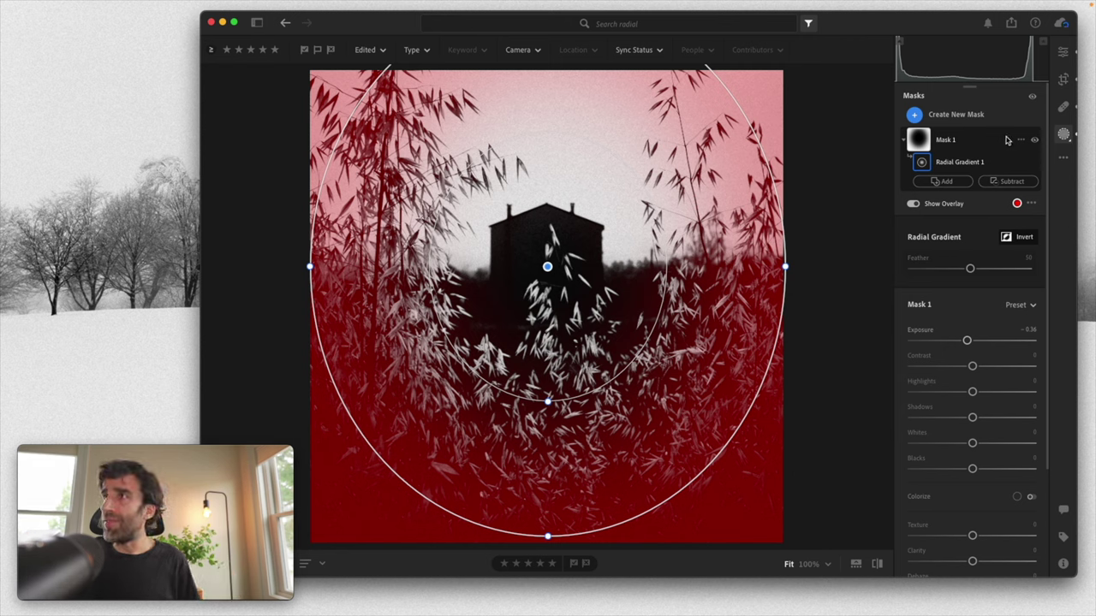
- Compare the house photo with its inverted radial gradient mask off and on with the overlay hidden, and turn the red overlay back on
{"action": "left_click", "coordinate": [1034, 140]}
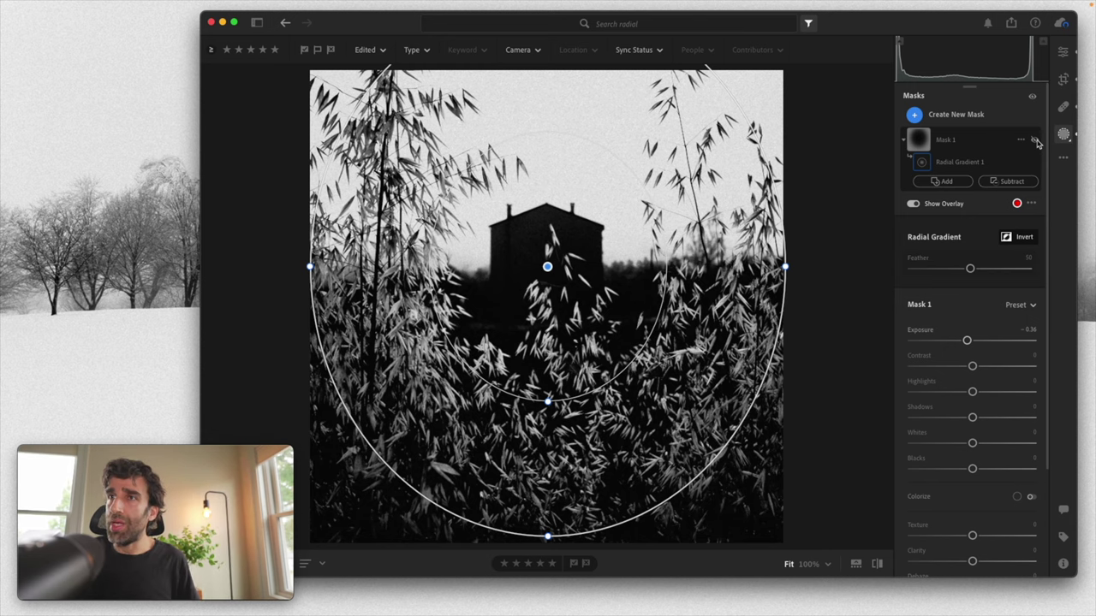
{"action": "left_click", "coordinate": [1035, 141]}
{"action": "left_click", "coordinate": [912, 204]}
{"action": "left_click", "coordinate": [1033, 140]}
{"action": "left_click", "coordinate": [1033, 141]}
{"action": "left_click", "coordinate": [1033, 141]}
{"action": "left_click", "coordinate": [1033, 141]}
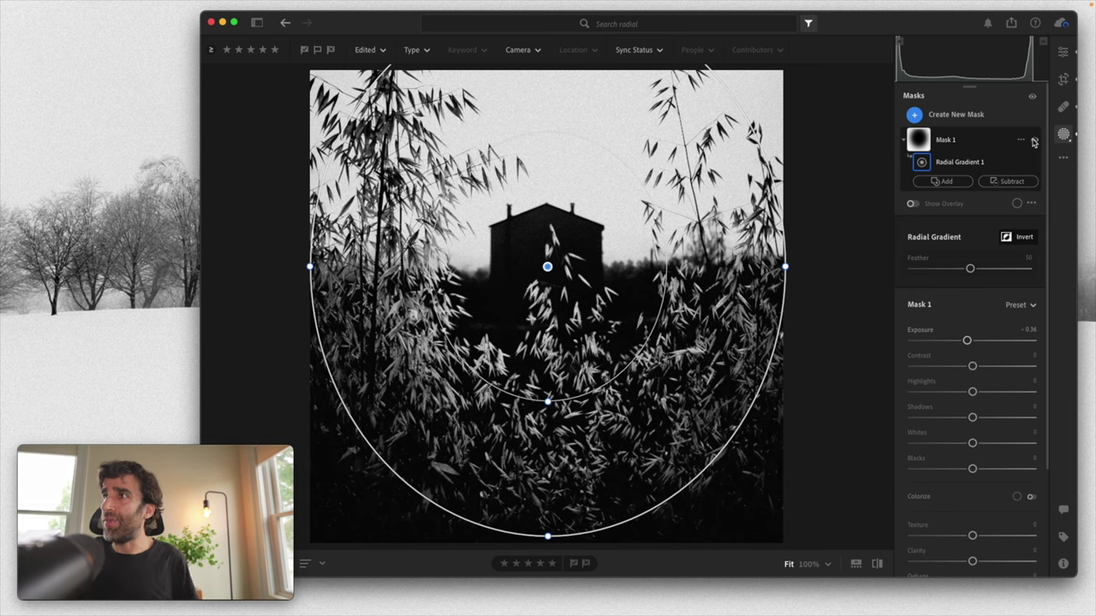
{"action": "left_click", "coordinate": [912, 204]}
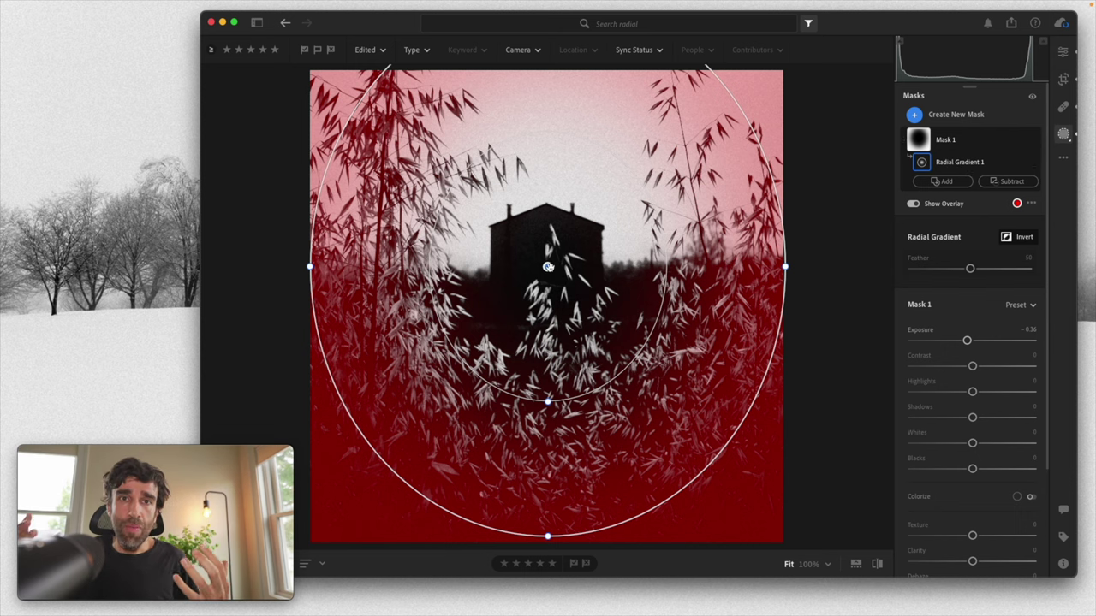
{"action": "mouse_move", "coordinate": [548, 267]}
{"action": "left_mouse_down"}
{"action": "mouse_move", "coordinate": [547, 248]}
{"action": "mouse_move", "coordinate": [543, 277]}
{"action": "left_mouse_up"}
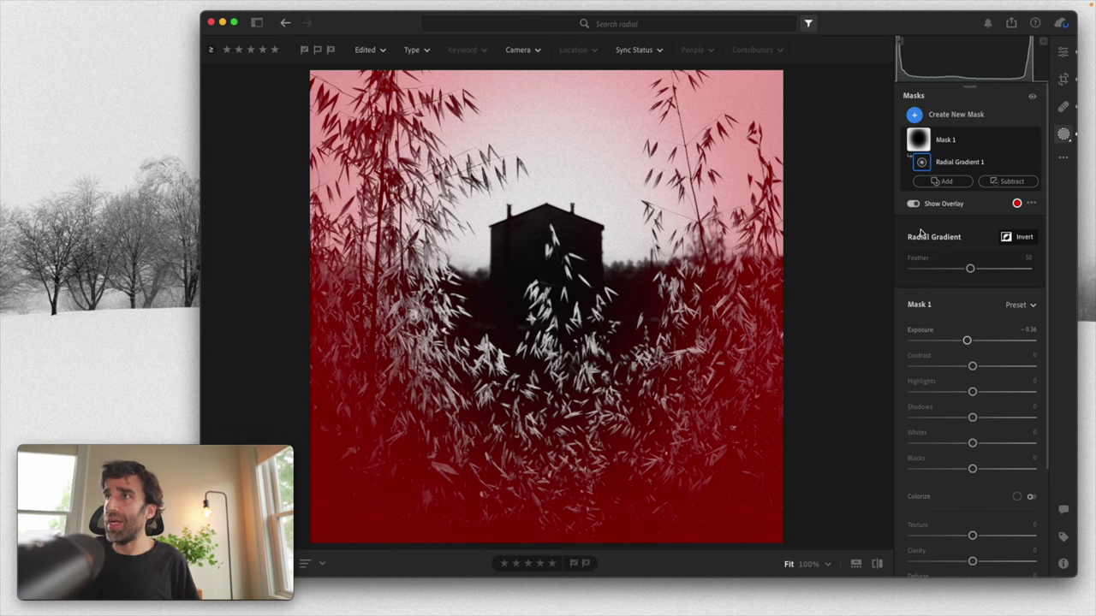
- Open the radial album's photo of rippled sand dunes for editing and save its current edit as a version named "vignette"
{"action": "key", "text": "g"}
{"action": "double_click", "coordinate": [396, 157]}
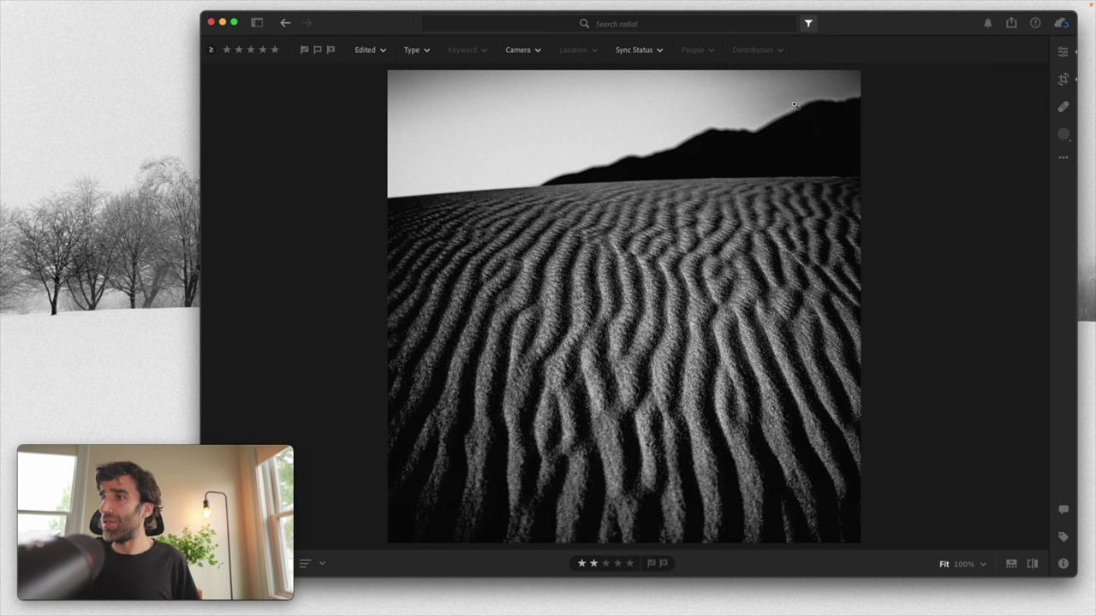
{"action": "key", "text": "e"}
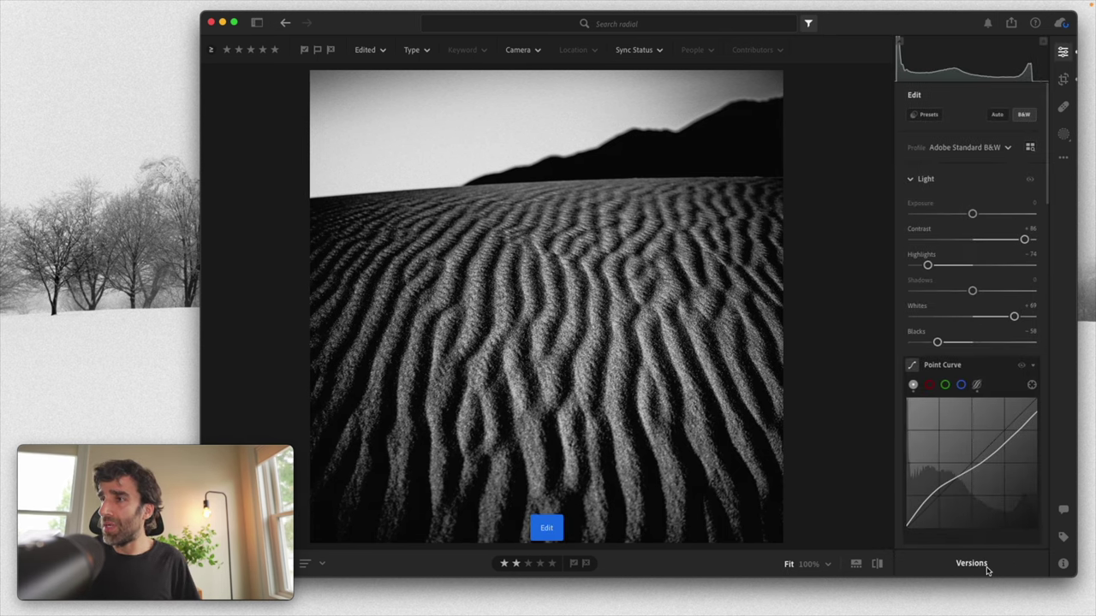
{"action": "left_click", "coordinate": [984, 563]}
{"action": "left_click", "coordinate": [765, 126]}
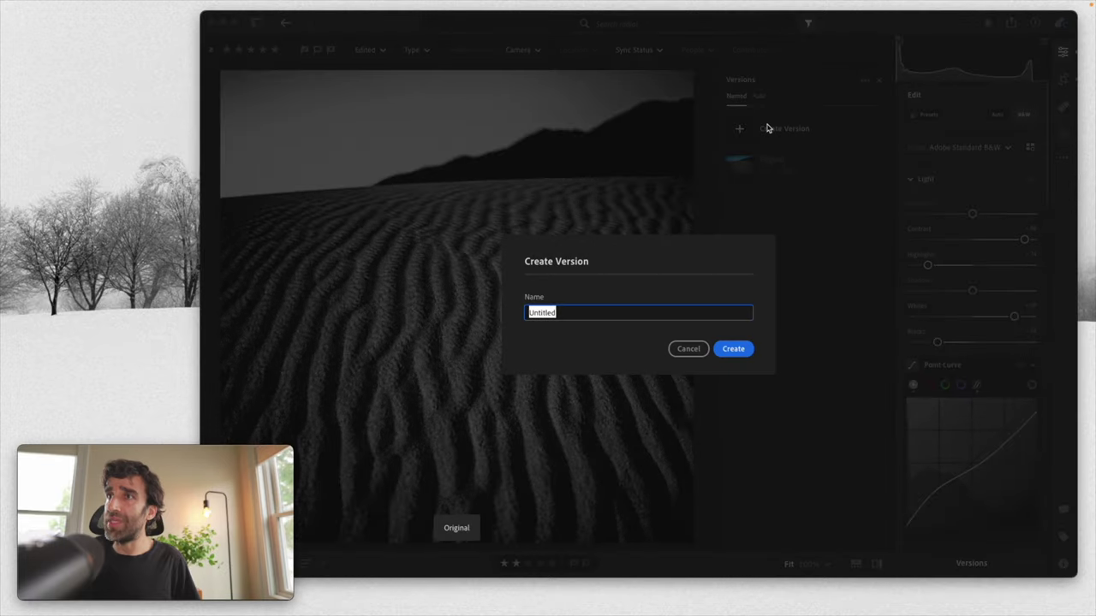
{"action": "type", "text": "vignette"}
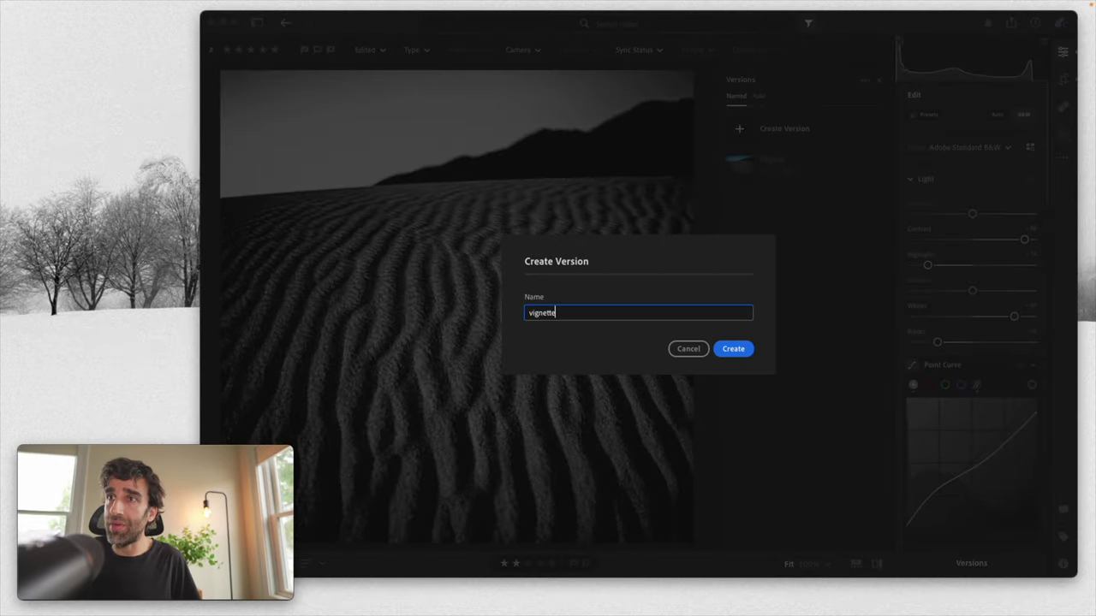
{"action": "key", "text": "Return"}
- Reset the dune photo's Vignette effect to 0
{"action": "scroll", "coordinate": [972, 187], "scroll_direction": "down", "scroll_amount": 15}
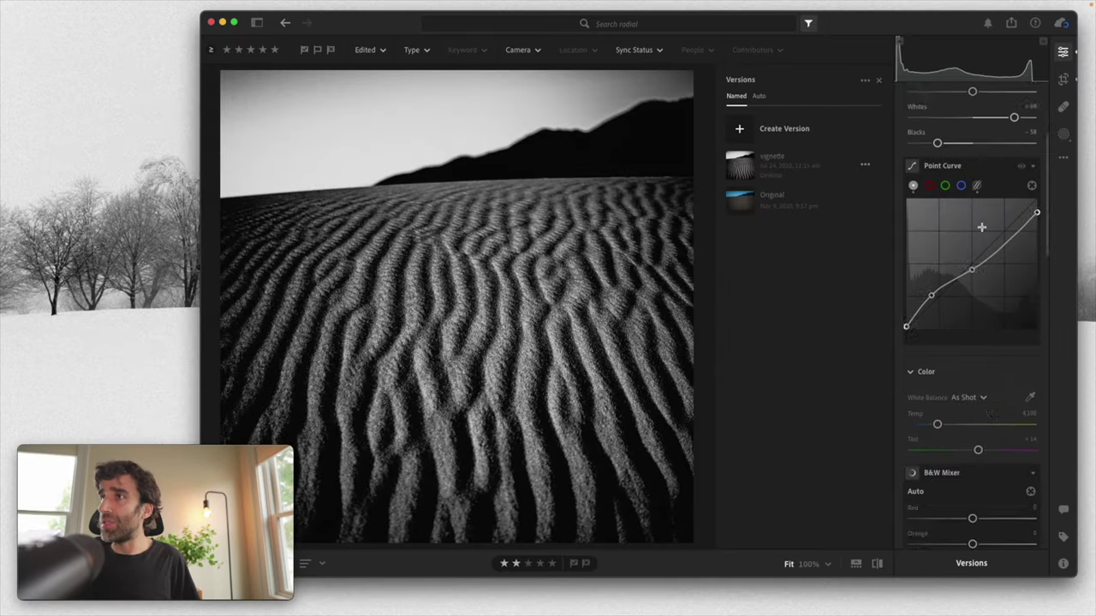
{"action": "double_click", "coordinate": [968, 182]}
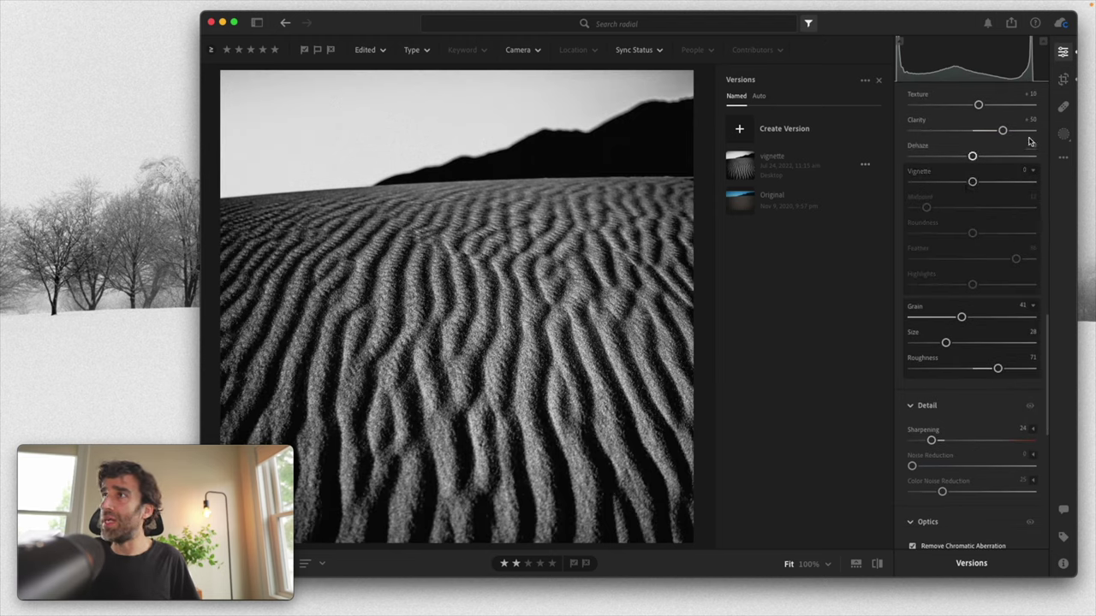
- Create a radial gradient mask centred on the dunes, spanning almost the photo's width, and invert it to cover the edges
{"action": "left_click", "coordinate": [1063, 134]}
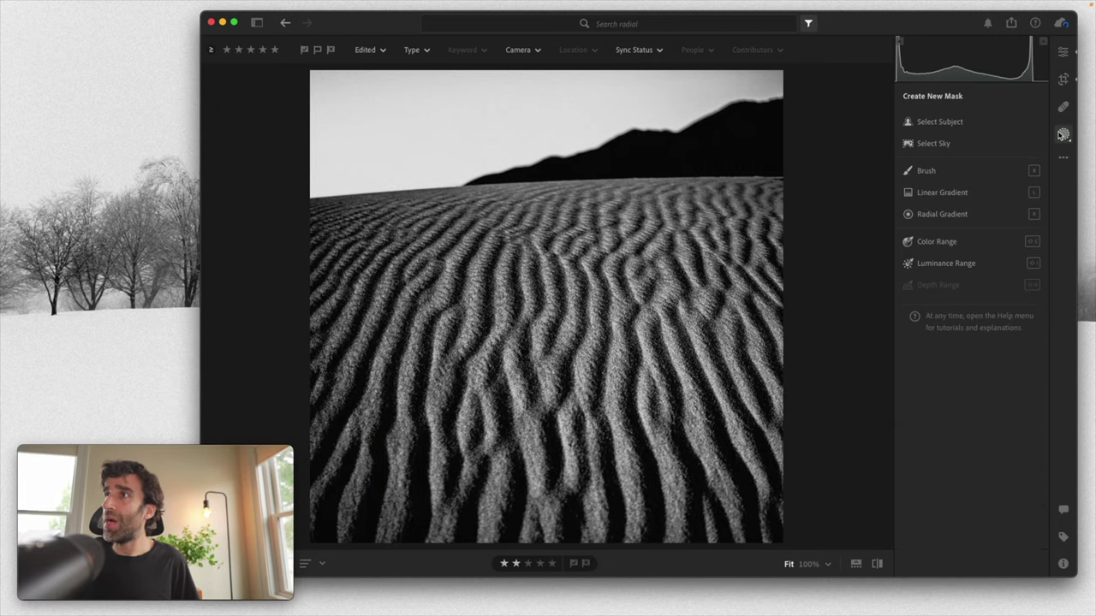
{"action": "left_click", "coordinate": [956, 213]}
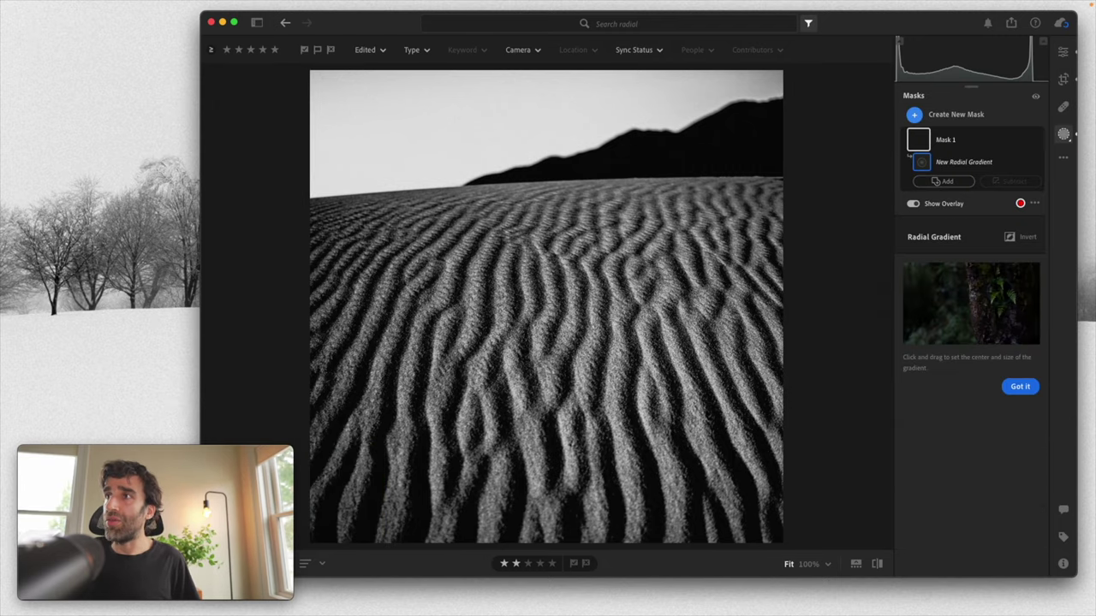
{"action": "left_click_drag", "start_coordinate": [455, 174], "coordinate": [670, 378]}
{"action": "left_click_drag", "start_coordinate": [459, 175], "coordinate": [545, 273]}
{"action": "left_click_drag", "start_coordinate": [551, 483], "coordinate": [546, 519]}
{"action": "left_click_drag", "start_coordinate": [337, 280], "coordinate": [320, 276]}
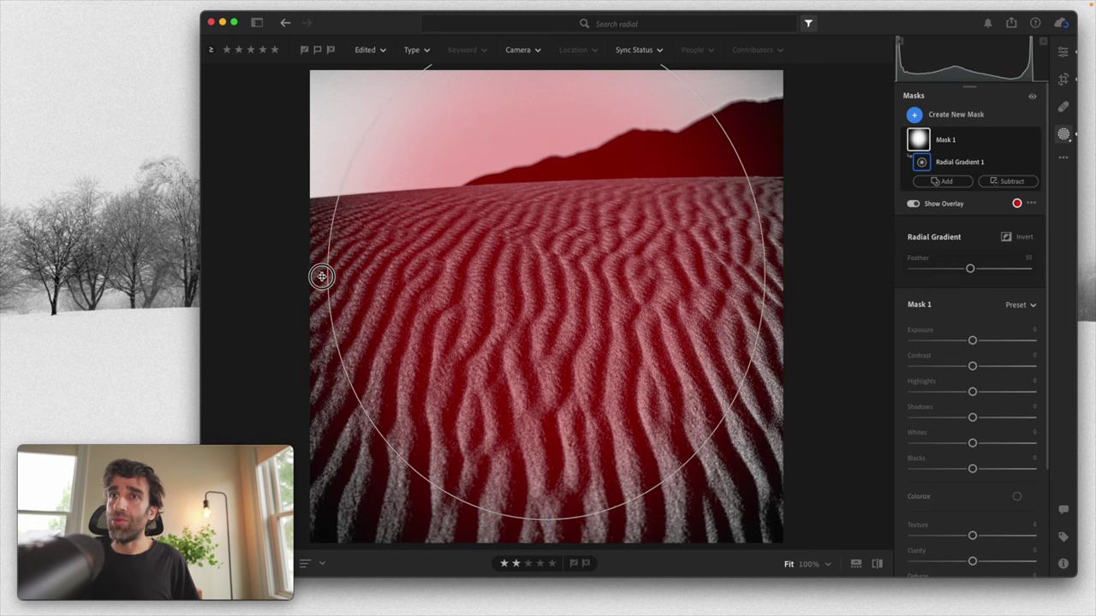
{"action": "left_click", "coordinate": [1007, 238]}
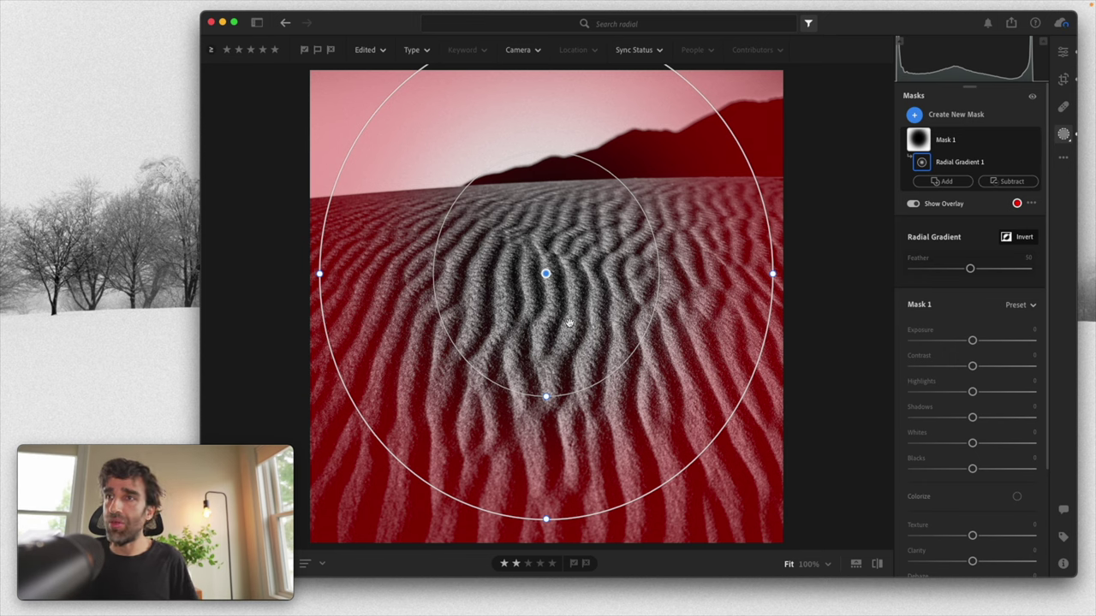
- Widen the radial gradient past the photo's side edges, move its centre lower on the dunes, and reduce its feather to 29
{"action": "left_click_drag", "start_coordinate": [546, 396], "coordinate": [555, 436]}
{"action": "left_click_drag", "start_coordinate": [546, 517], "coordinate": [546, 546]}
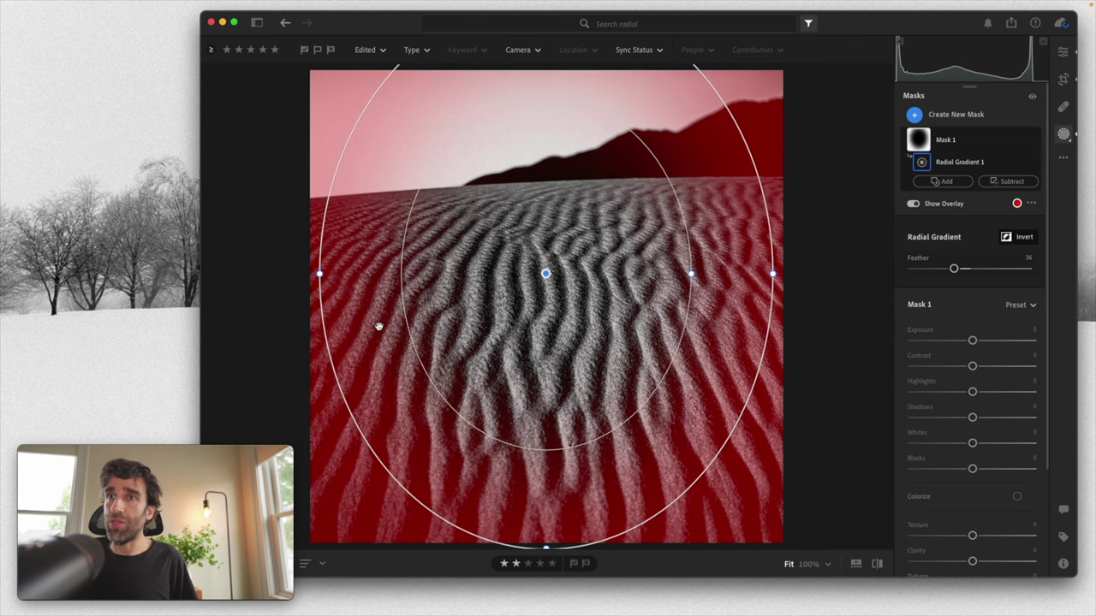
{"action": "left_click_drag", "start_coordinate": [321, 274], "coordinate": [275, 274]}
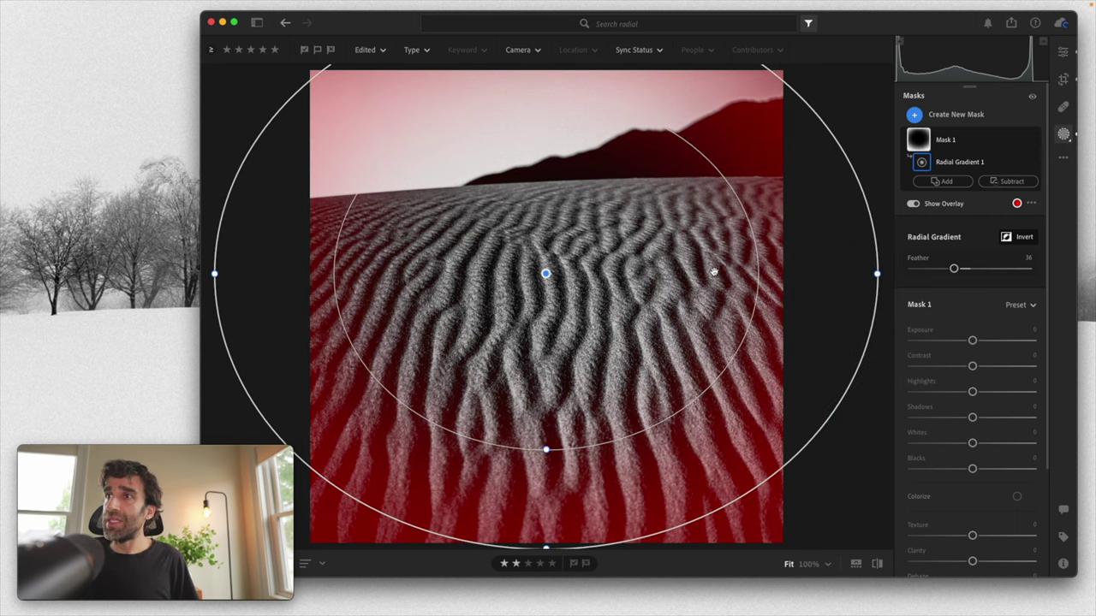
{"action": "left_click_drag", "start_coordinate": [552, 279], "coordinate": [541, 296]}
{"action": "left_click_drag", "start_coordinate": [541, 472], "coordinate": [541, 492]}
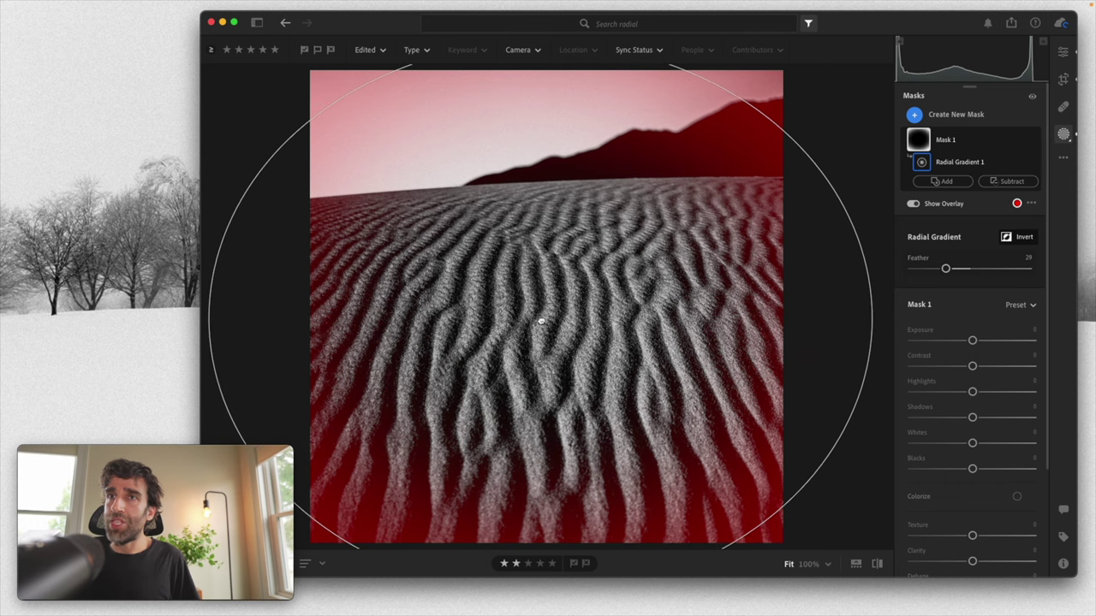
{"action": "left_click_drag", "start_coordinate": [540, 321], "coordinate": [542, 325]}
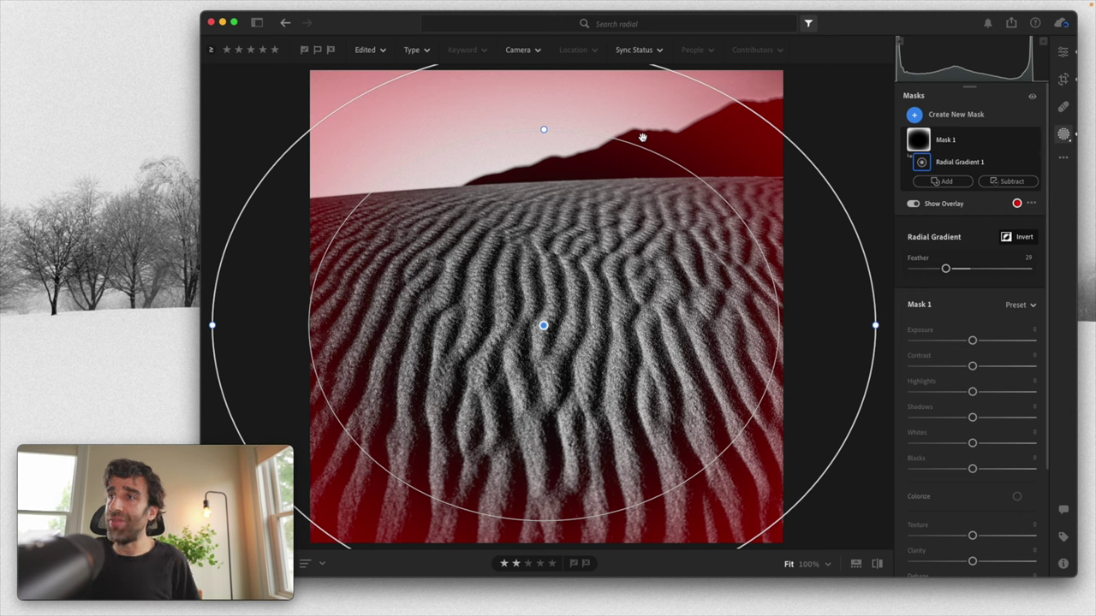
- Subtract the sky and mountain from Mask 1 with a brush and set the mask's exposure to −0.60
{"action": "mouse_move", "coordinate": [1024, 165]}
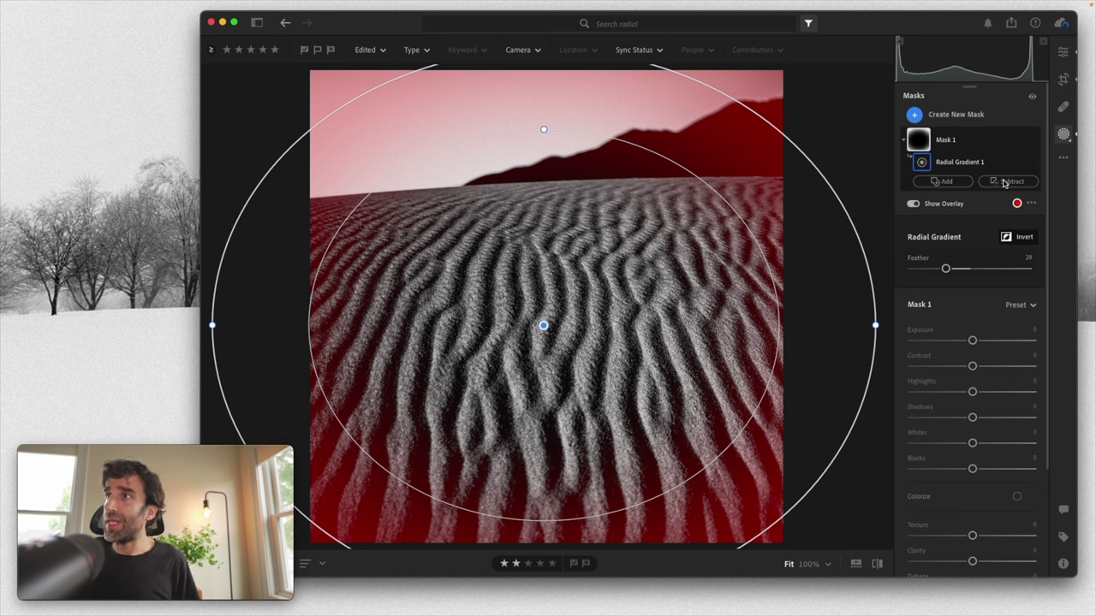
{"action": "left_click", "coordinate": [1005, 181]}
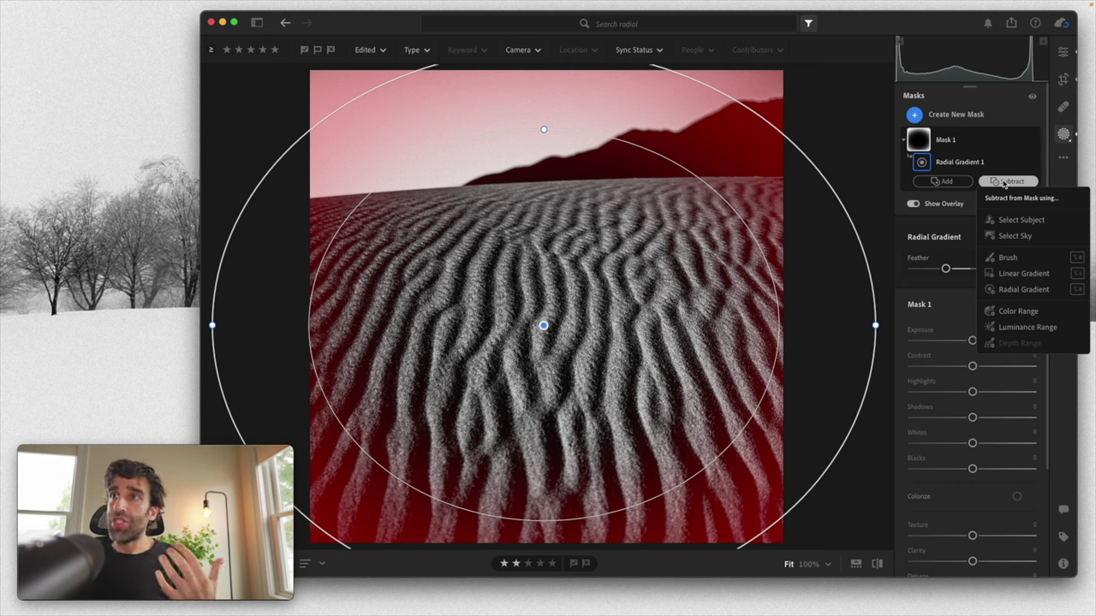
{"action": "left_click", "coordinate": [1006, 257]}
{"action": "mouse_move", "coordinate": [665, 167]}
{"action": "left_mouse_down"}
{"action": "mouse_move", "coordinate": [757, 136]}
{"action": "mouse_move", "coordinate": [868, 144]}
{"action": "mouse_move", "coordinate": [807, 130]}
{"action": "mouse_move", "coordinate": [770, 106]}
{"action": "mouse_move", "coordinate": [769, 73]}
{"action": "mouse_move", "coordinate": [558, 93]}
{"action": "mouse_move", "coordinate": [350, 89]}
{"action": "mouse_move", "coordinate": [372, 103]}
{"action": "mouse_move", "coordinate": [325, 124]}
{"action": "mouse_move", "coordinate": [328, 159]}
{"action": "mouse_move", "coordinate": [352, 173]}
{"action": "mouse_move", "coordinate": [367, 154]}
{"action": "mouse_move", "coordinate": [525, 122]}
{"action": "mouse_move", "coordinate": [681, 128]}
{"action": "left_mouse_up"}
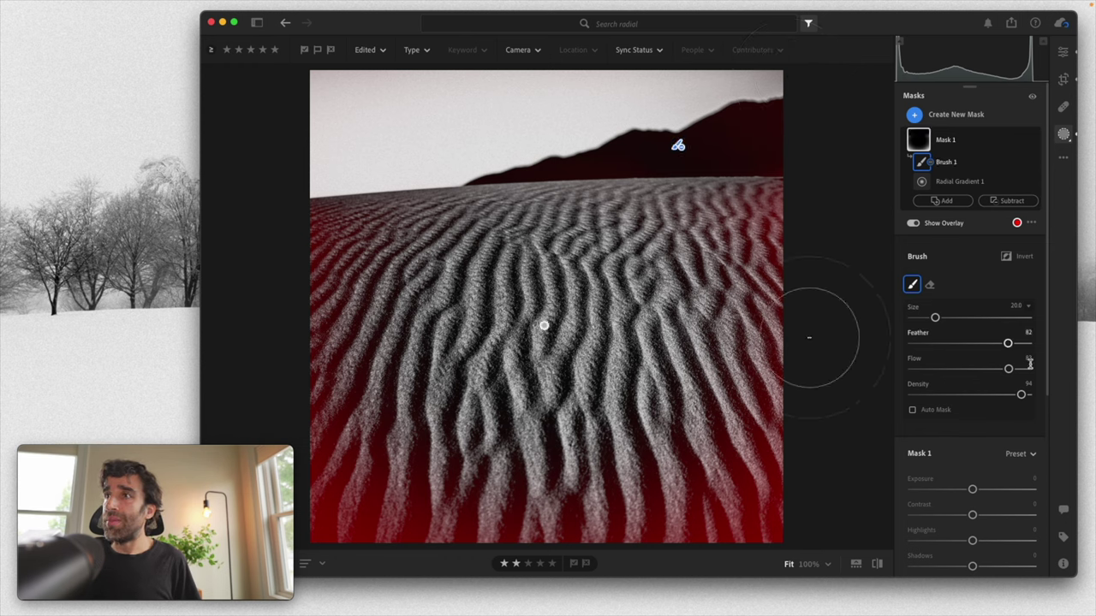
{"action": "scroll", "coordinate": [978, 494], "scroll_direction": "down", "scroll_amount": 3}
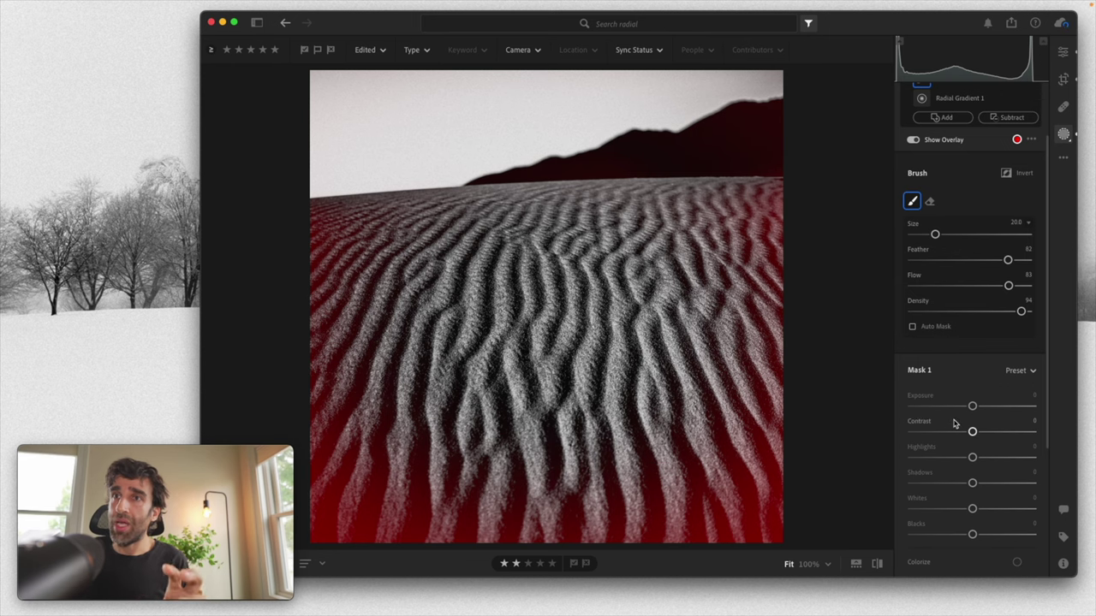
{"action": "left_click_drag", "start_coordinate": [972, 405], "coordinate": [962, 408]}
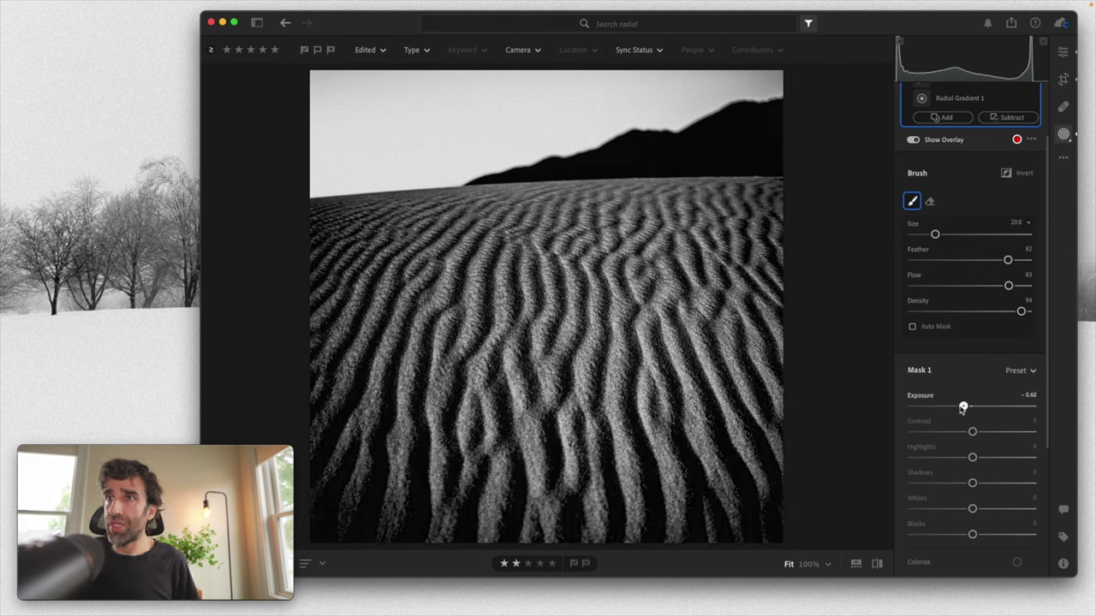
- Display the dune photo's named versions to compare the masked edit with the saved "vignette" version
{"action": "key", "text": "e"}
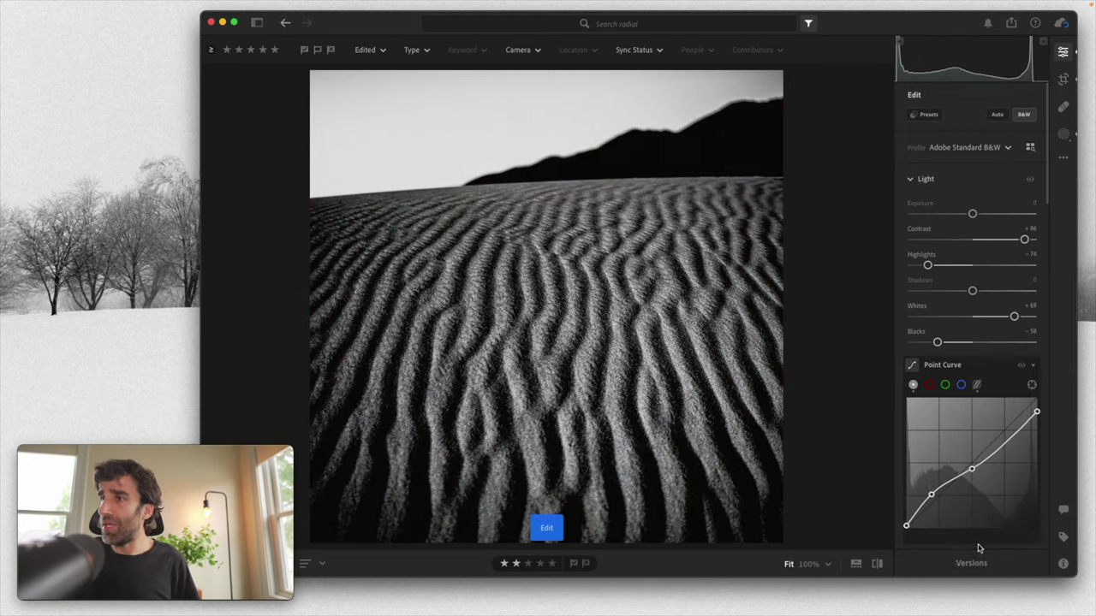
{"action": "left_click", "coordinate": [973, 562]}
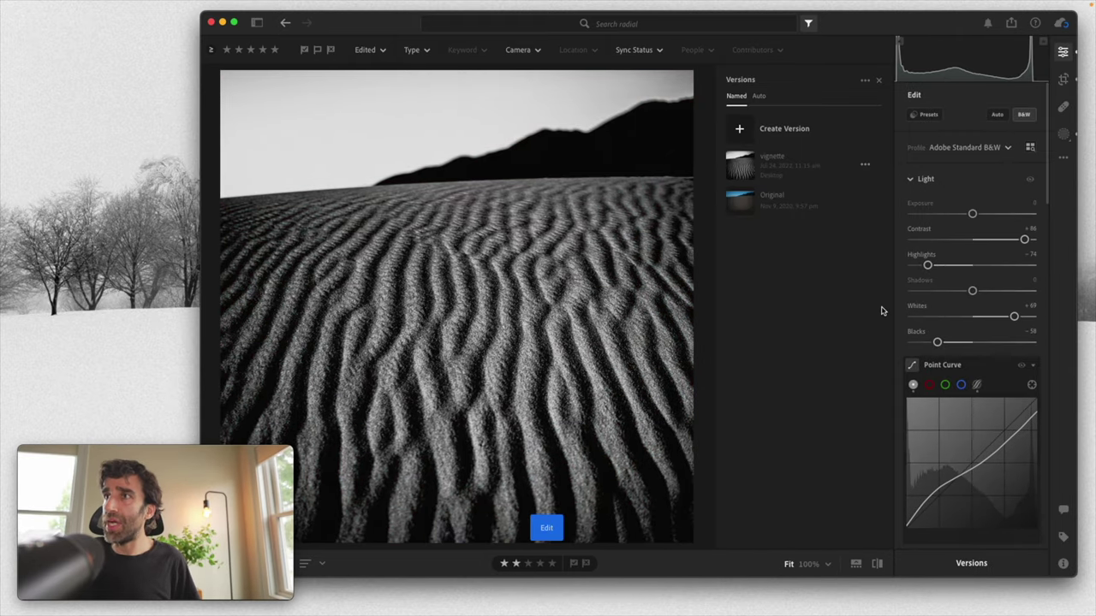
{"action": "mouse_move", "coordinate": [871, 167]}
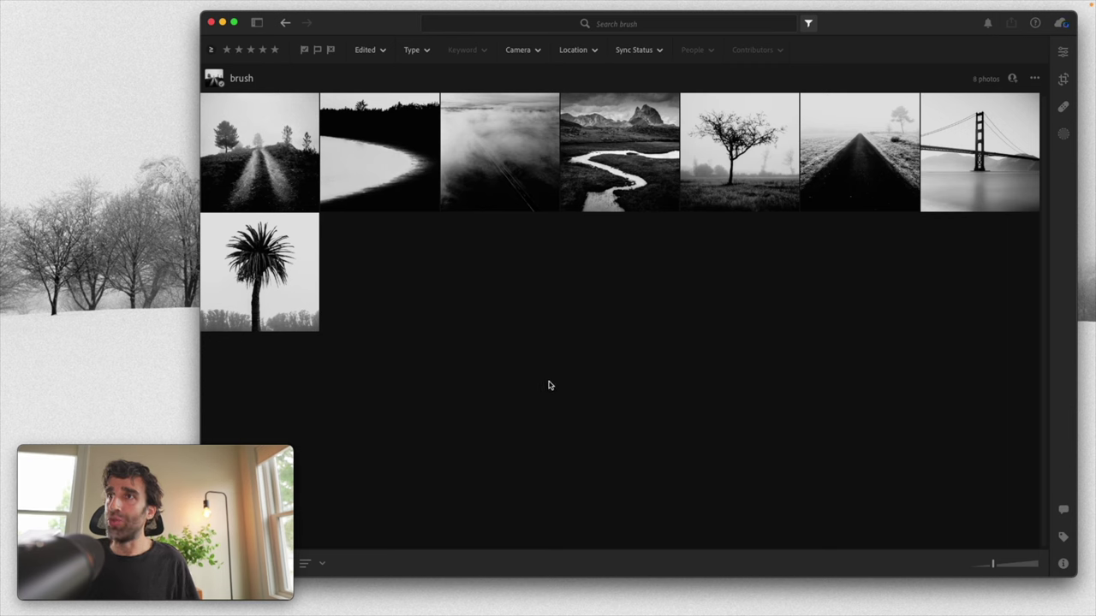
- Open the brush album's photo of the winding stream below the mountains and inspect the linear gradients of Mask 2 and Mask 3
{"action": "double_click", "coordinate": [613, 198]}
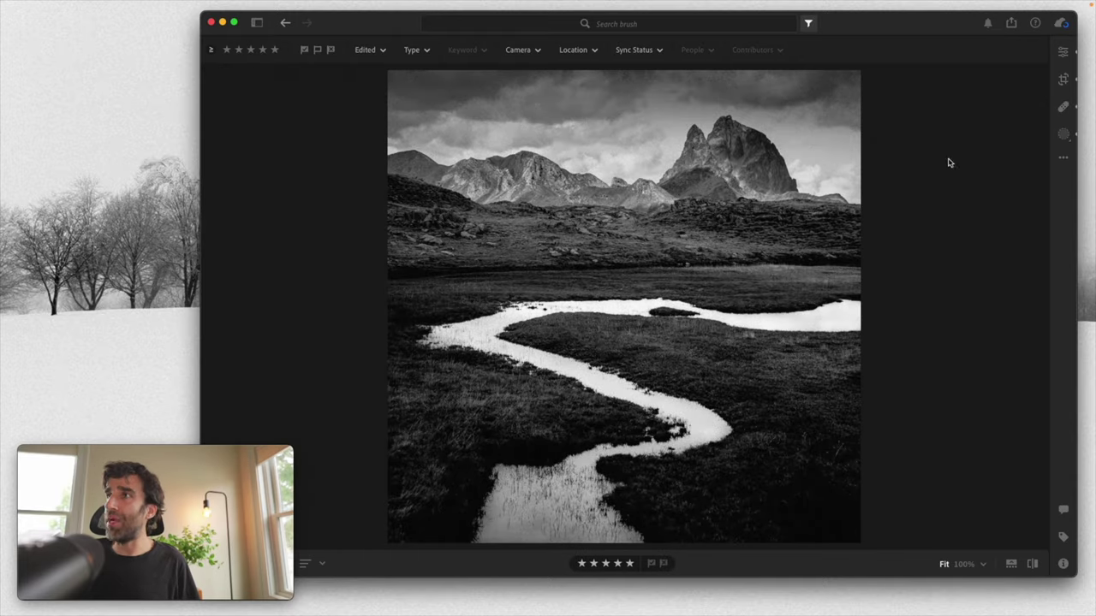
{"action": "left_click", "coordinate": [1060, 135]}
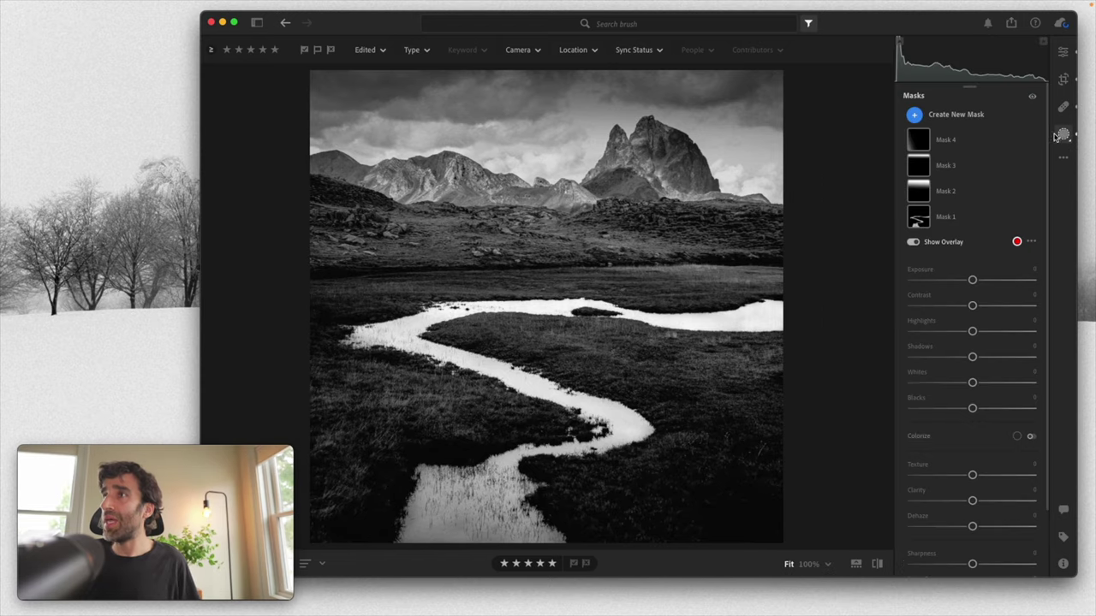
{"action": "left_click", "coordinate": [971, 190]}
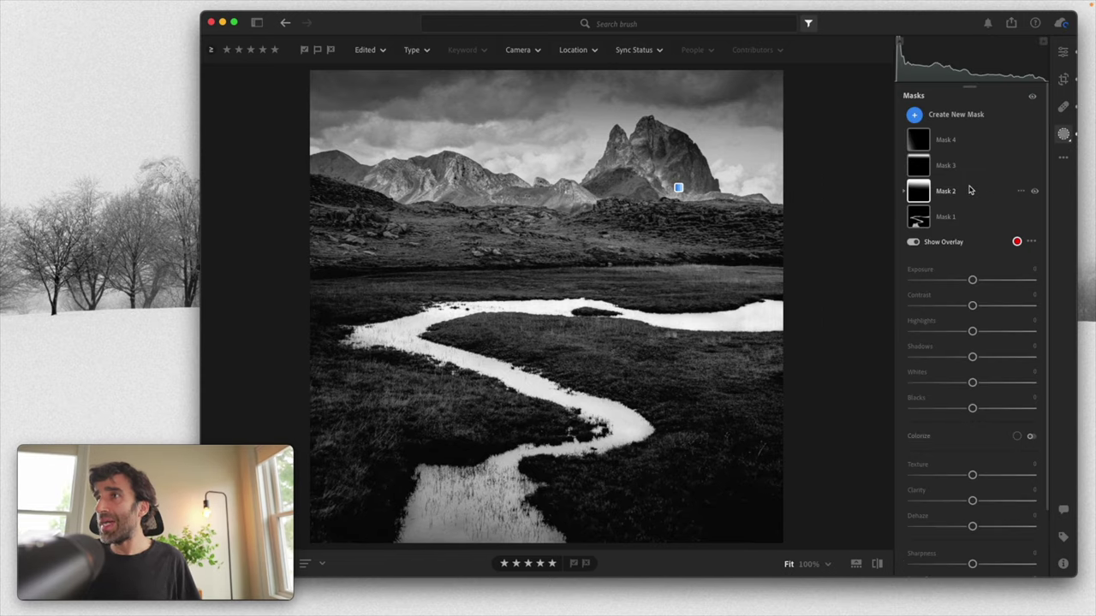
{"action": "left_click", "coordinate": [971, 167]}
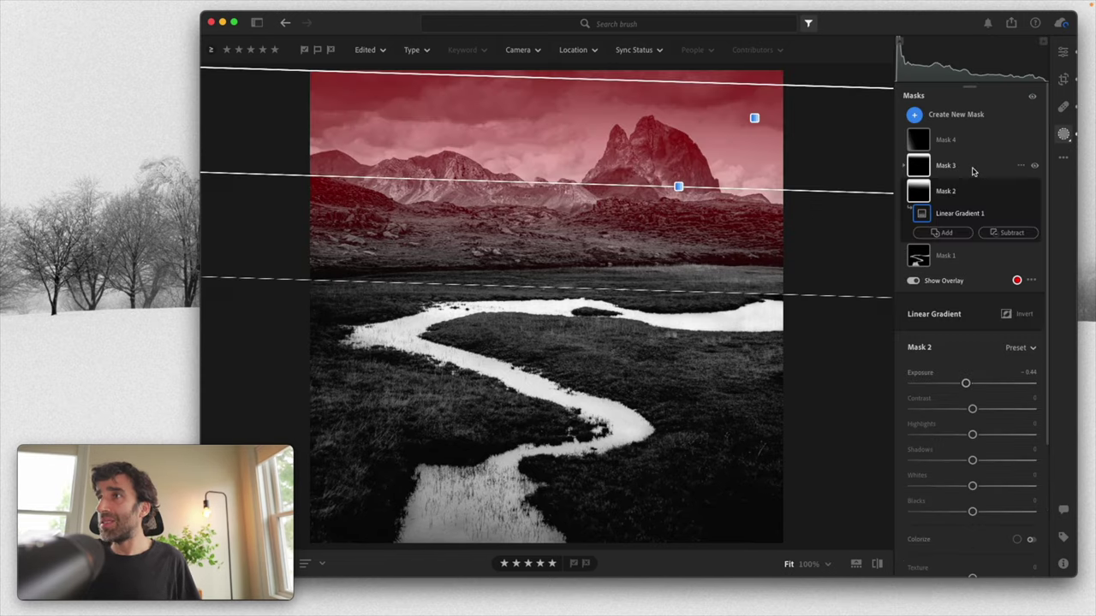
- Toggle Mask 3 off and on to compare its effect on the sky, and hide the red overlay
{"action": "left_click", "coordinate": [1034, 166]}
{"action": "left_click", "coordinate": [1034, 166]}
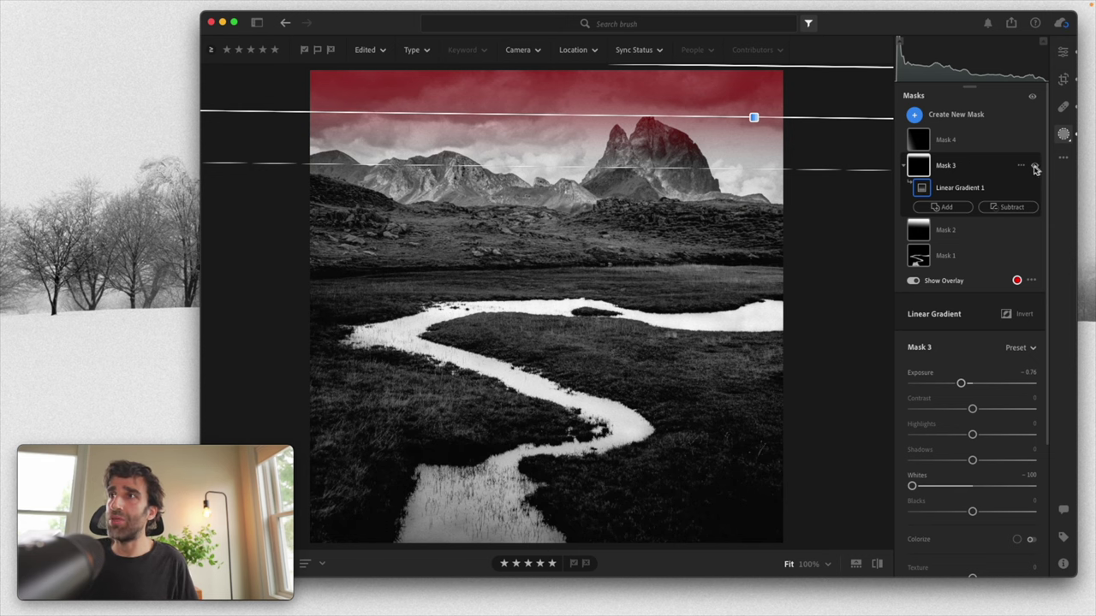
{"action": "left_click", "coordinate": [913, 282]}
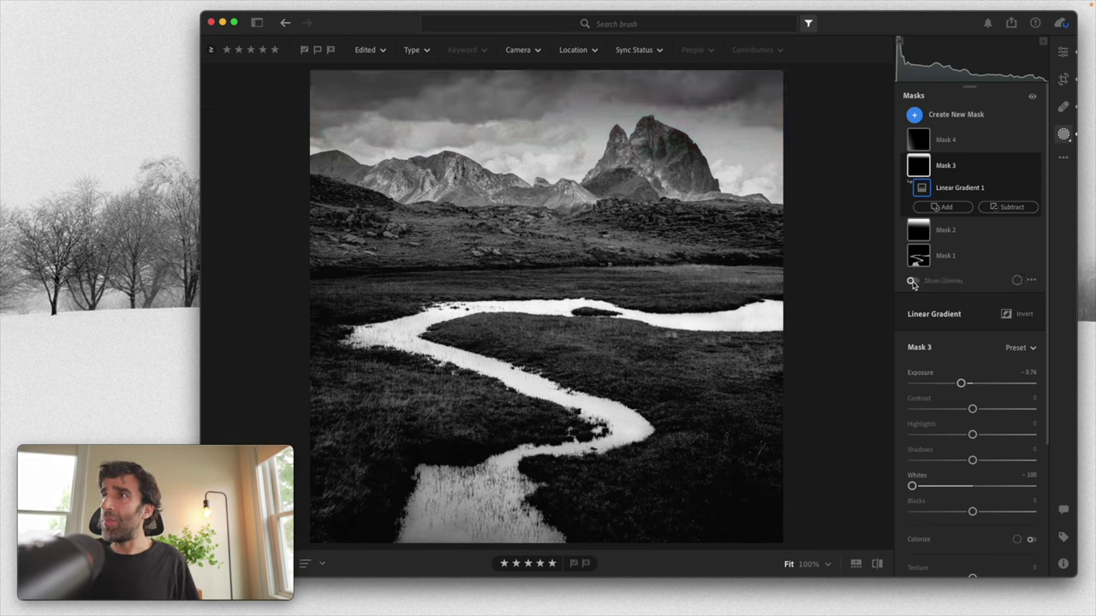
- Select Mask 1, the brush mask on the stream, and briefly show its red overlay to examine the painted area
{"action": "left_click", "coordinate": [946, 255]}
{"action": "left_click", "coordinate": [914, 281]}
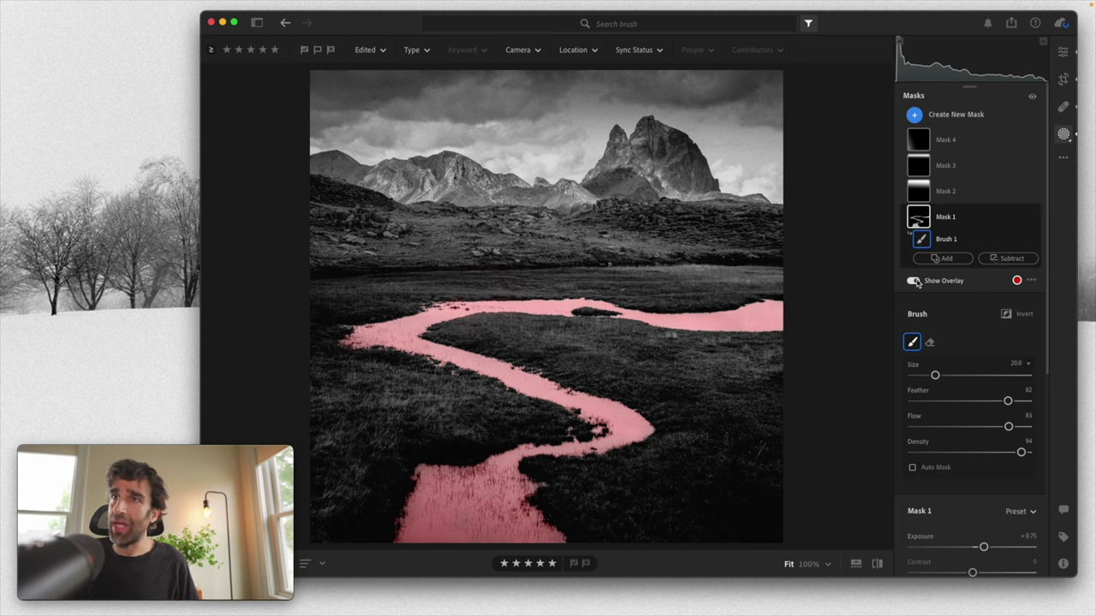
{"action": "left_click", "coordinate": [914, 281]}
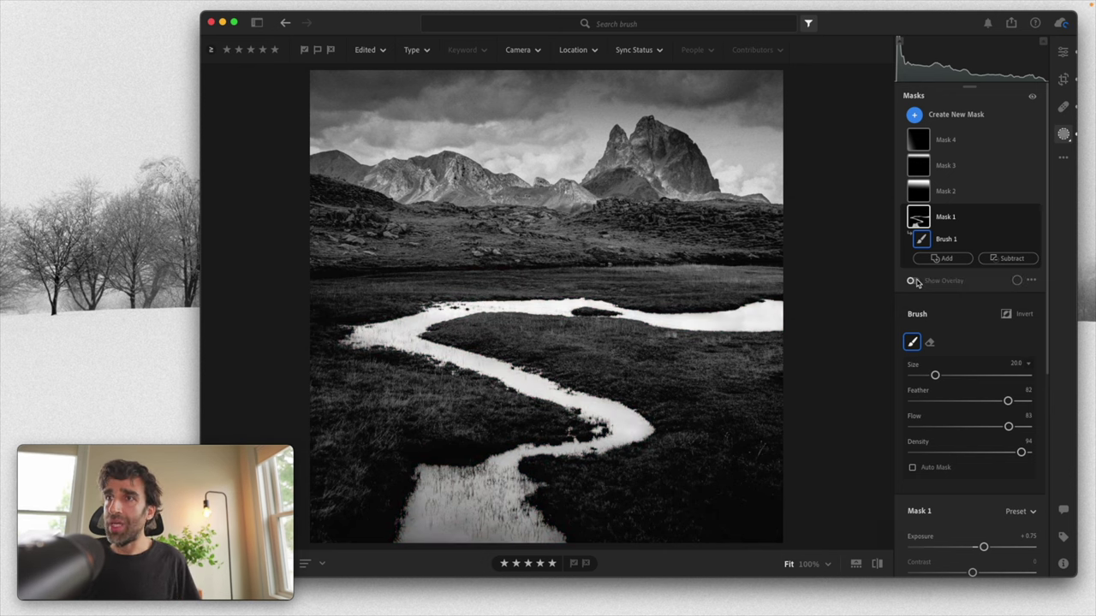
- Switch Mask 1 off, on and off again to compare the stream with and without the brushed brightening
{"action": "mouse_move", "coordinate": [1017, 220]}
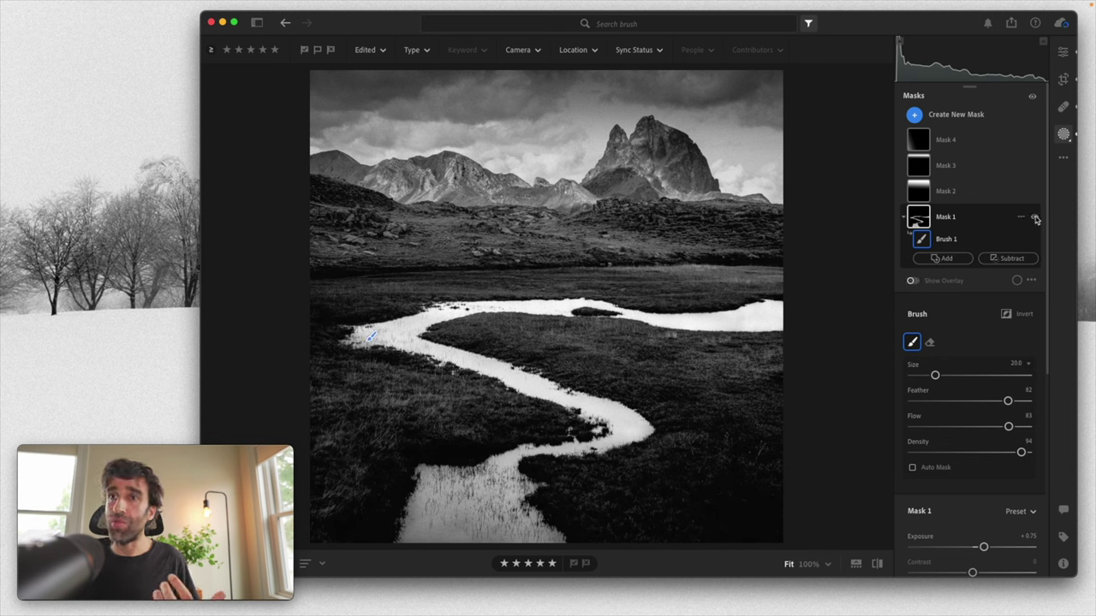
{"action": "left_click", "coordinate": [1034, 219]}
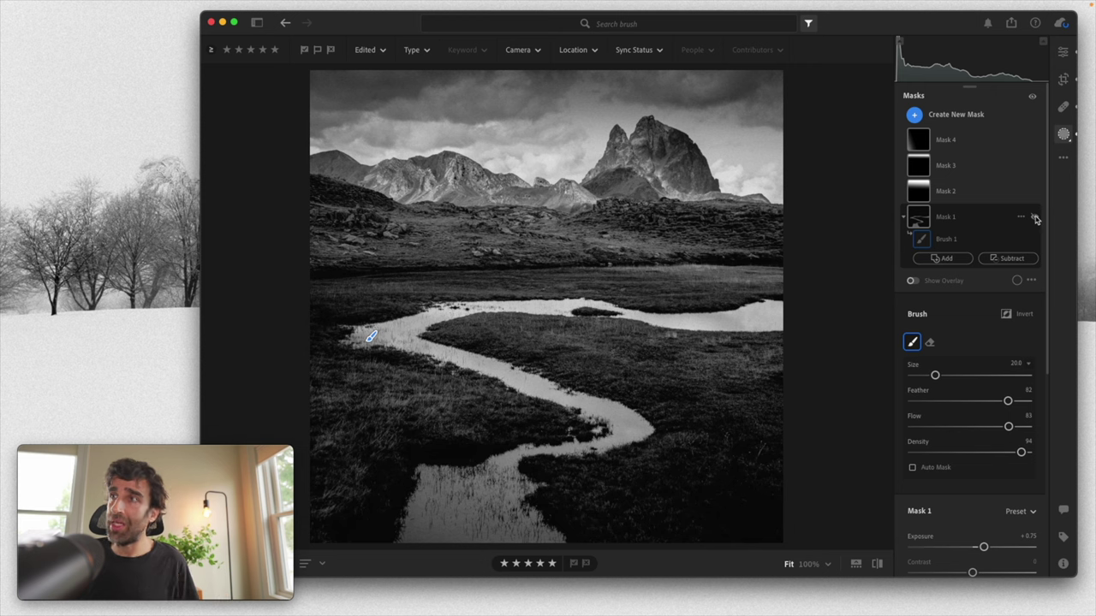
{"action": "left_click", "coordinate": [1035, 219]}
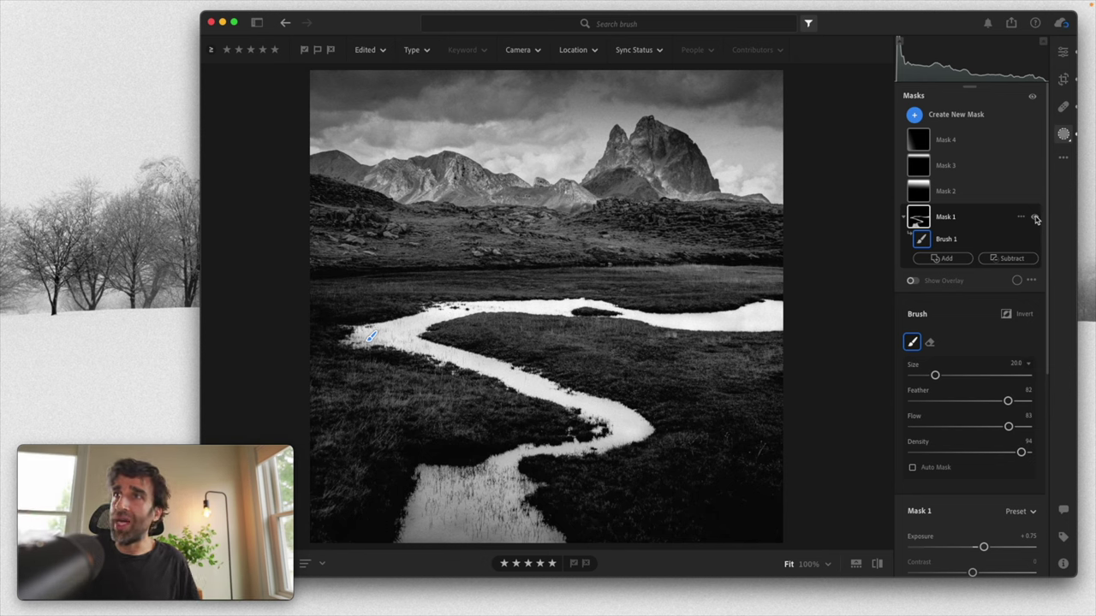
{"action": "left_click", "coordinate": [1034, 217]}
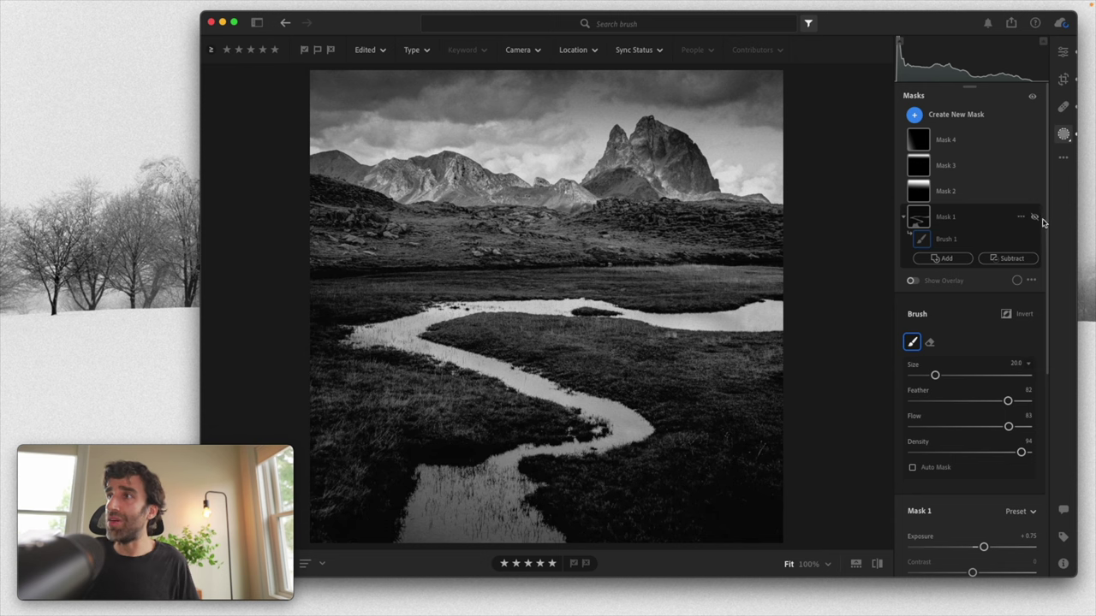
- Turn the stream's Mask 1 back on, and open the foggy road photo with its Mask 1 brush mask selected
{"action": "left_click", "coordinate": [1034, 219]}
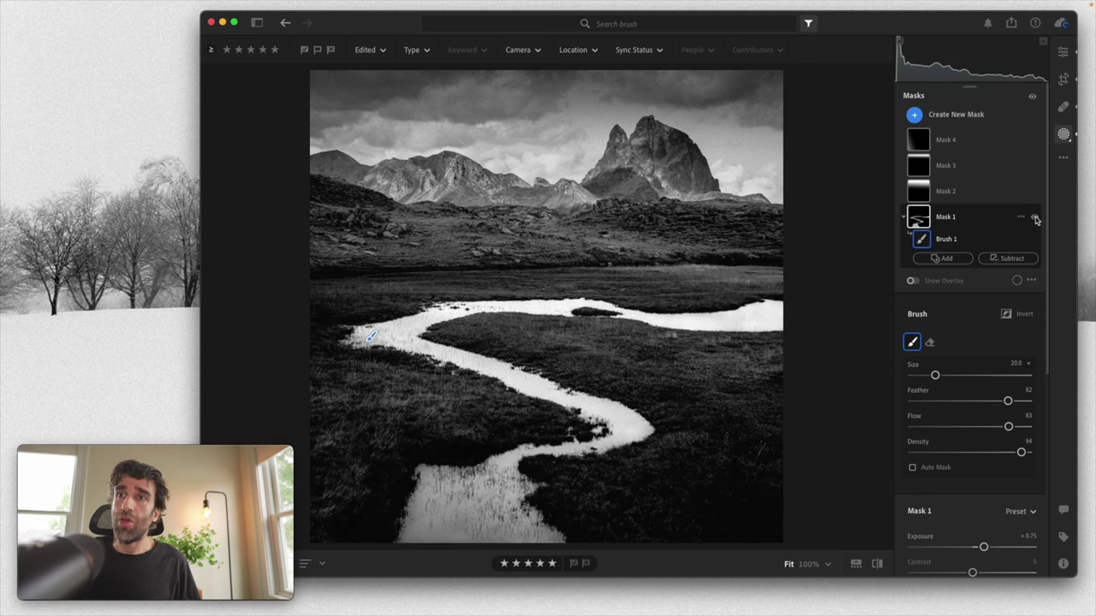
{"action": "key", "text": "Right"}
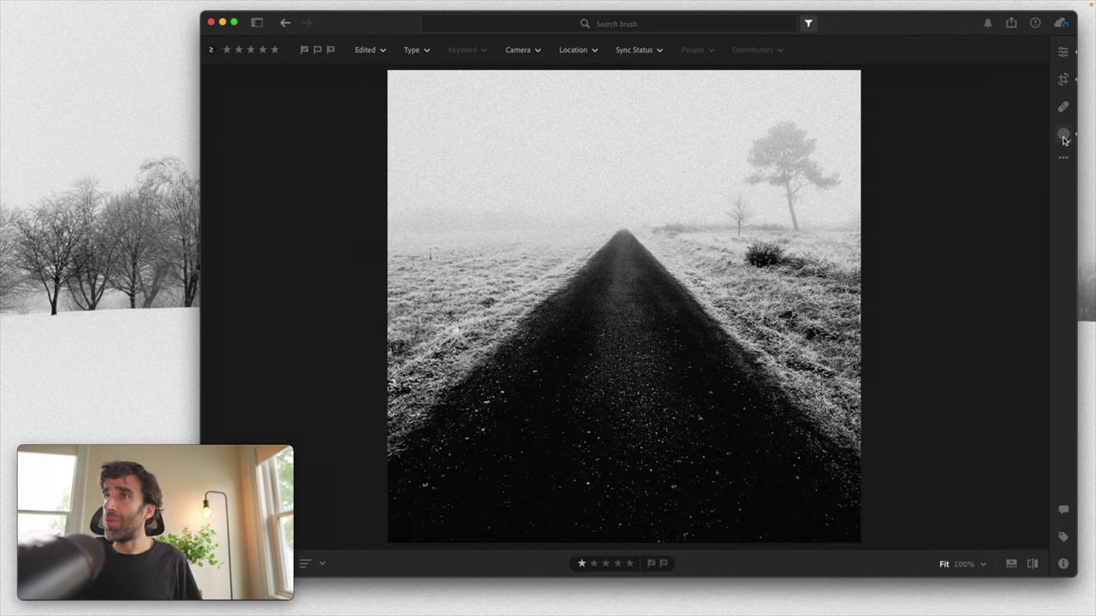
{"action": "left_click", "coordinate": [1063, 136]}
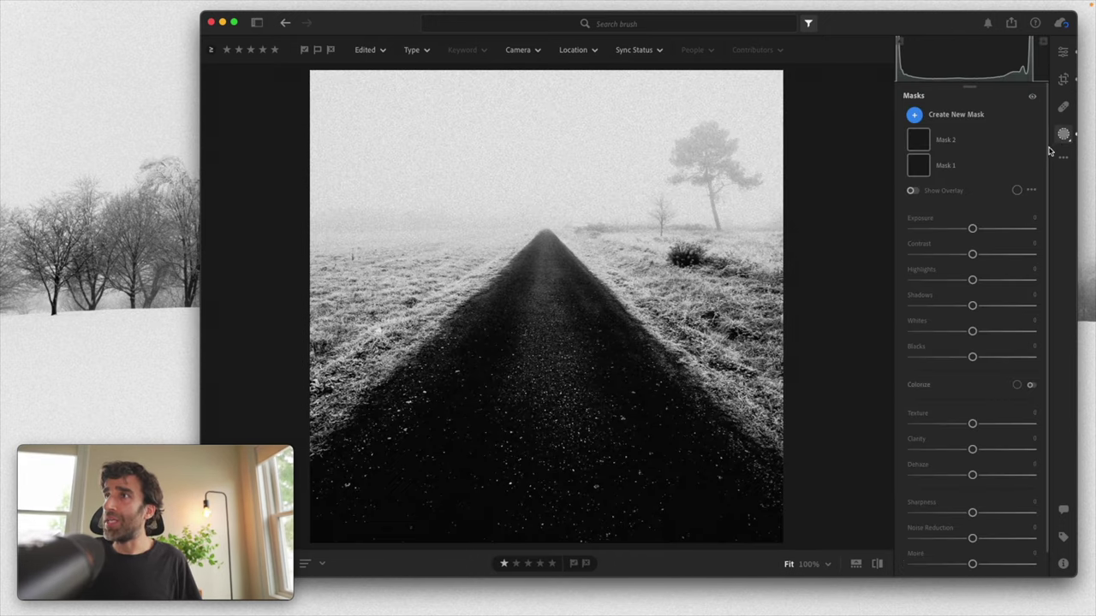
{"action": "left_click", "coordinate": [991, 165]}
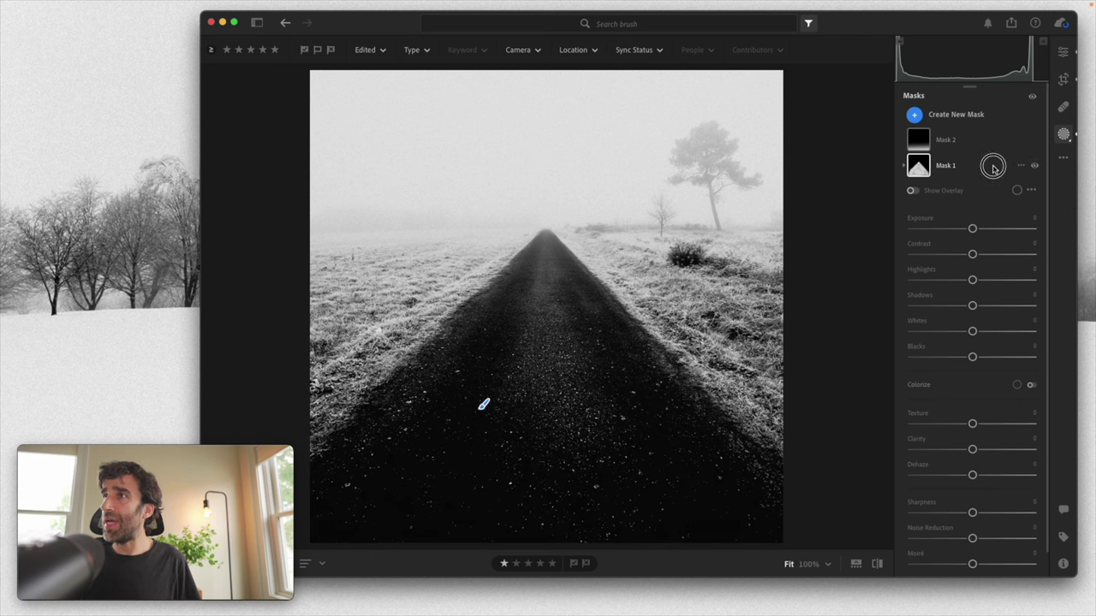
- Toggle Mask 1 off and on twice to compare the road with and without the brushed darkening, and return to the brush album's photo grid
{"action": "left_click", "coordinate": [1033, 168]}
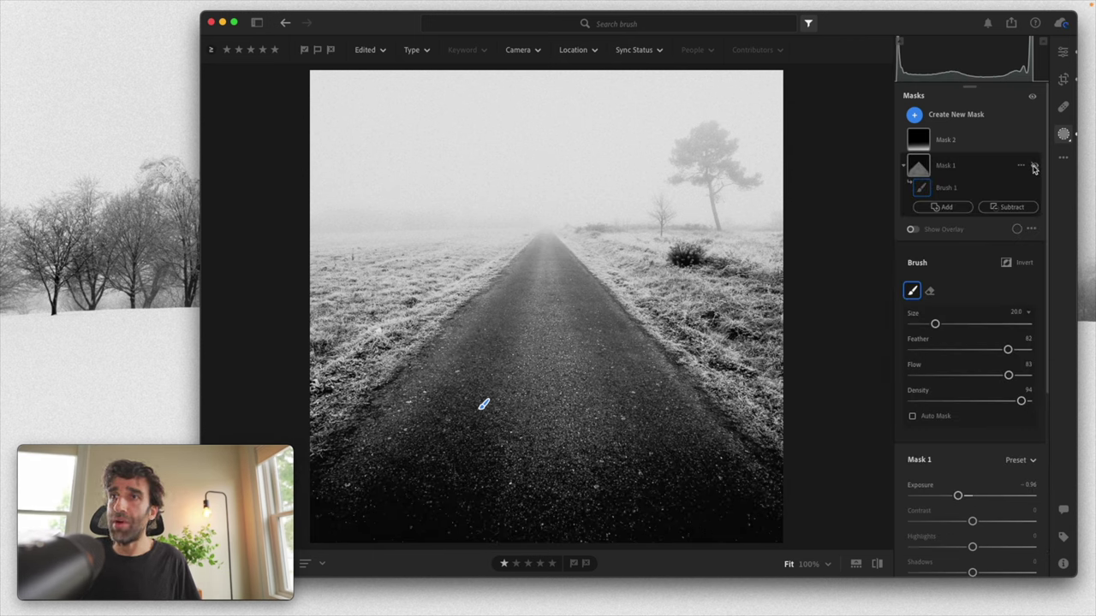
{"action": "left_click", "coordinate": [1033, 168]}
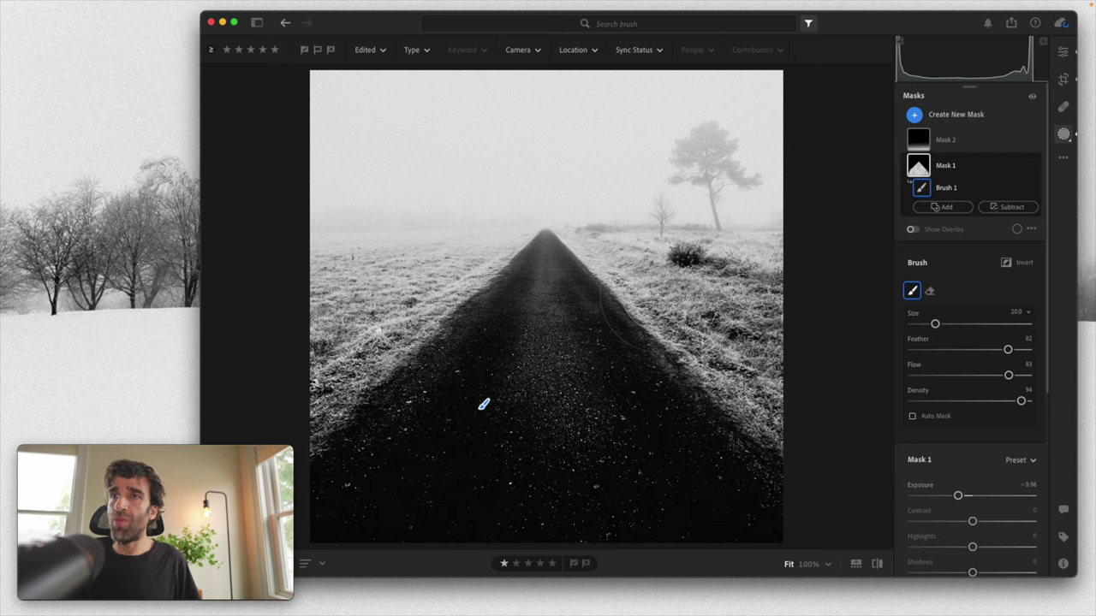
{"action": "mouse_move", "coordinate": [1035, 167]}
{"action": "left_click", "coordinate": [1035, 167]}
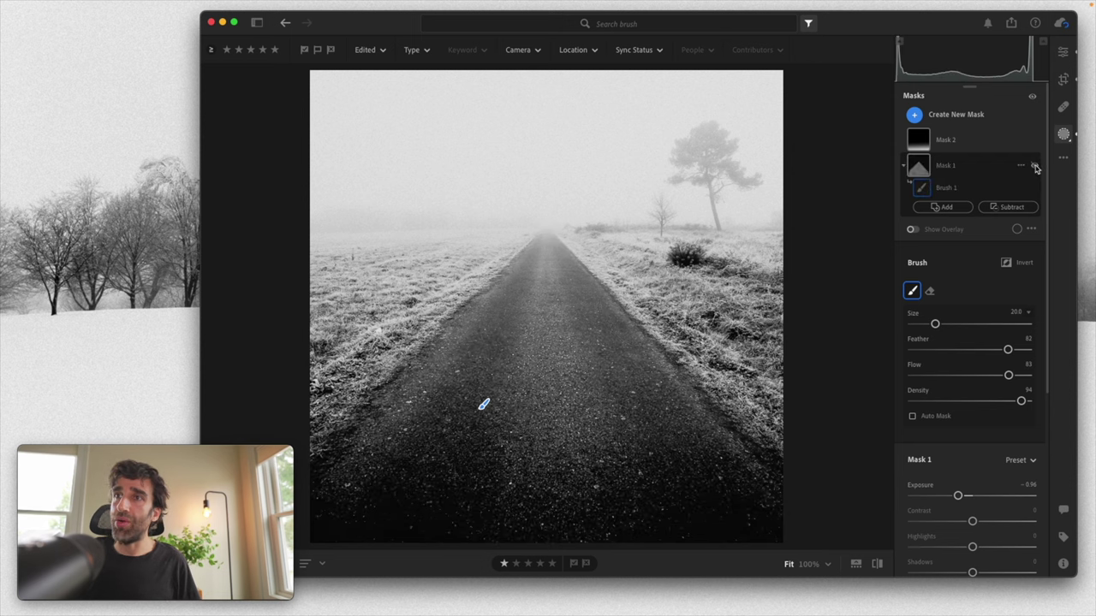
{"action": "left_click", "coordinate": [1035, 167]}
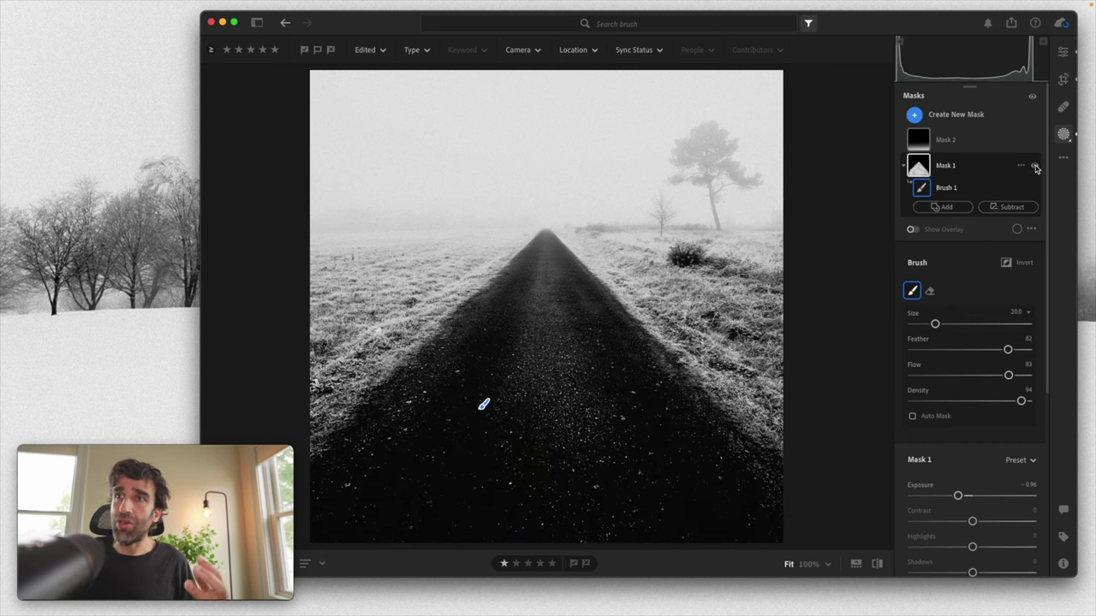
{"action": "key", "text": "g"}
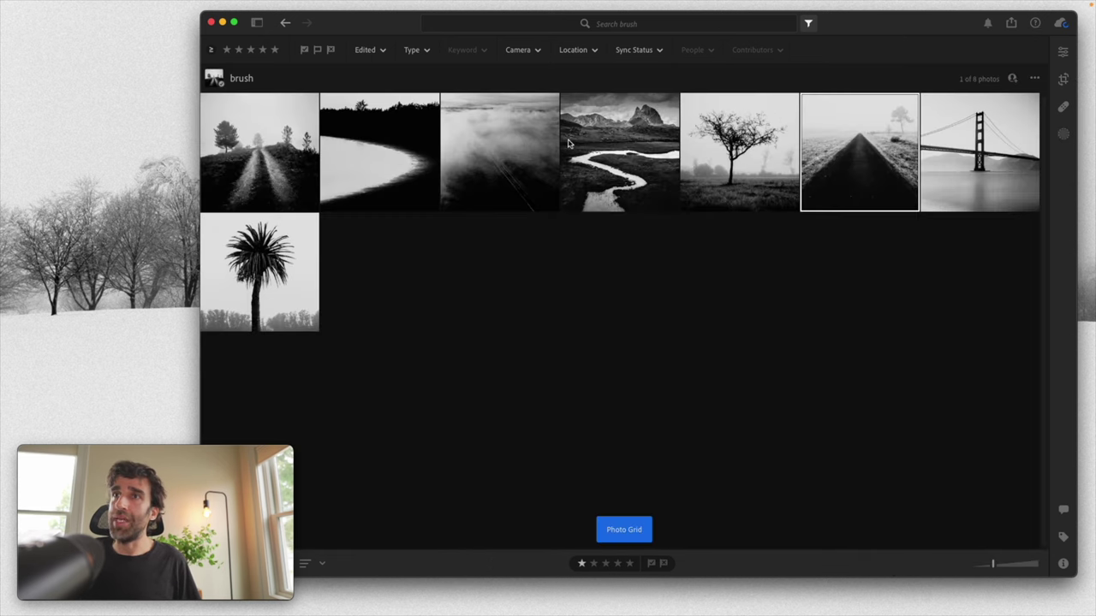